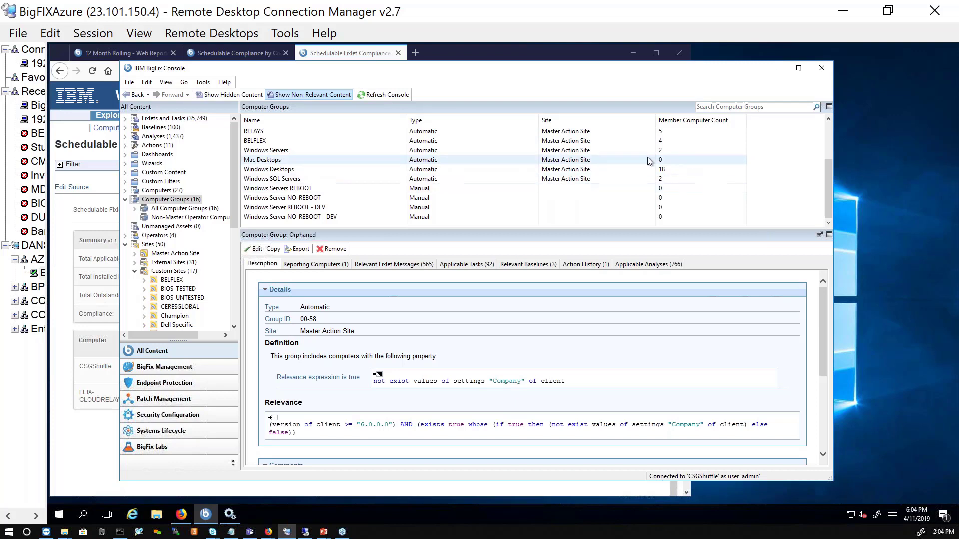
Review the Mac Desktops computer group's relevance definition and the Windows SQL Servers group's reporting computers
left_click(258, 160)
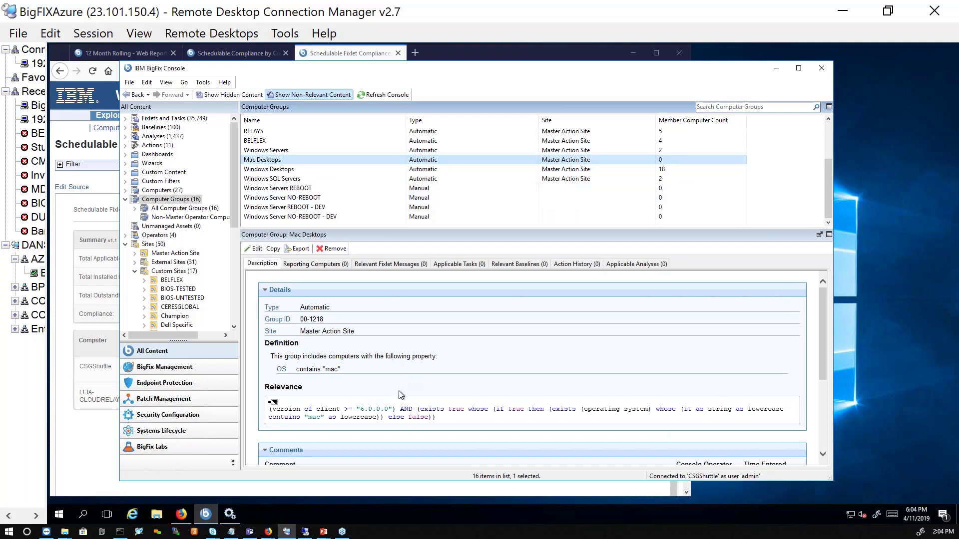
left_click_drag(303, 417, 324, 418)
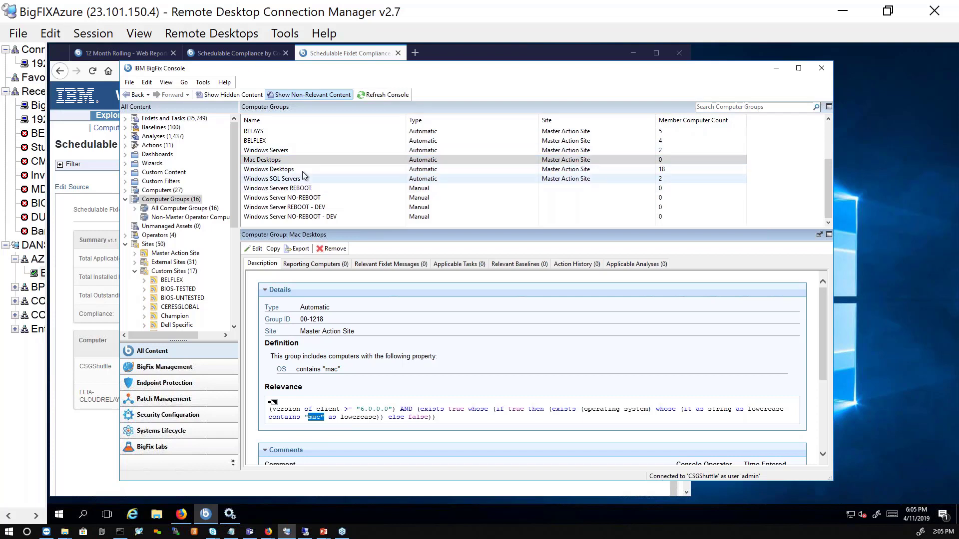
left_click(330, 178)
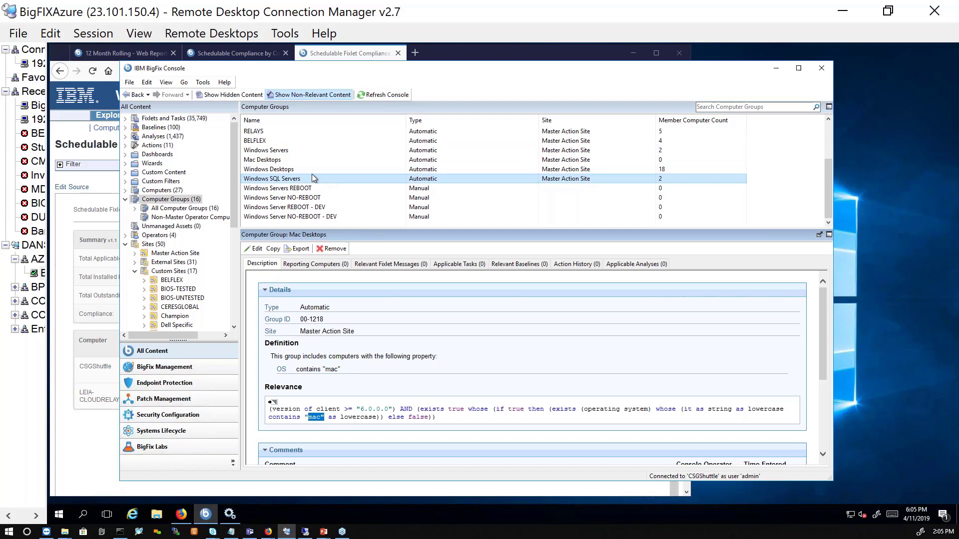
left_click(298, 265)
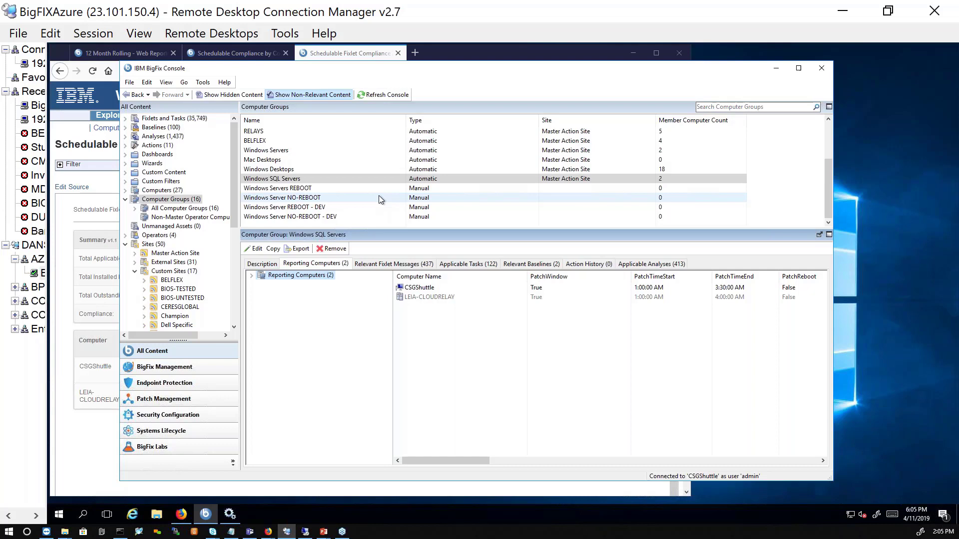
Look over the manual Windows Server NO-REBOOT and Windows Servers REBOOT computer groups
left_click(349, 189)
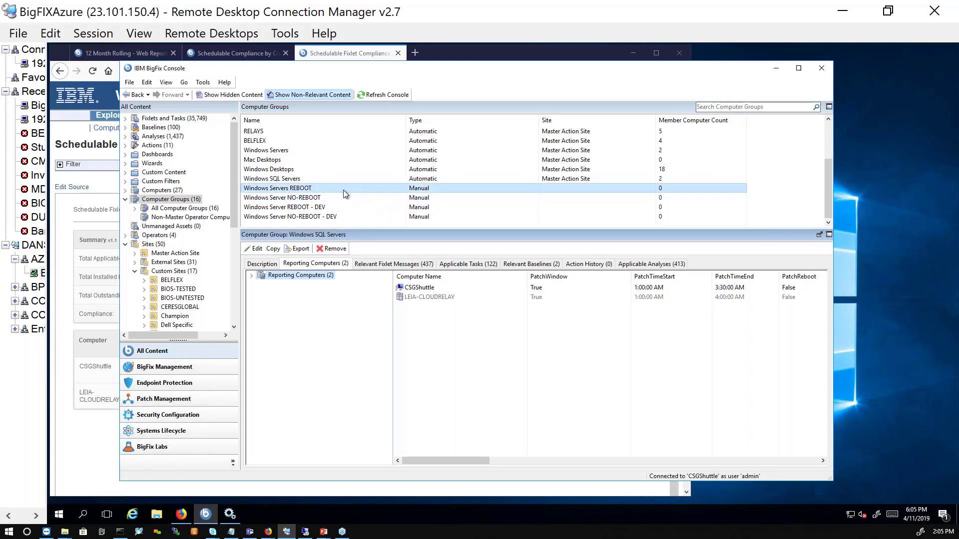
left_click(331, 198)
left_click(332, 187)
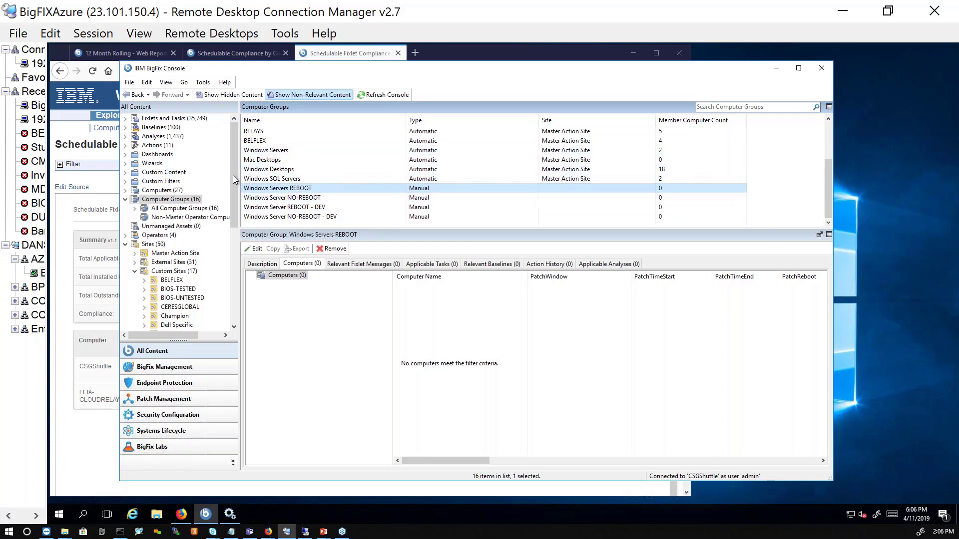
Deploy the Patch Reboot Desktop Interactive Force - dynamic after 5 minutes fixlet from the Patching windows site to the first applicable computer
scroll(234, 172, "down", 6)
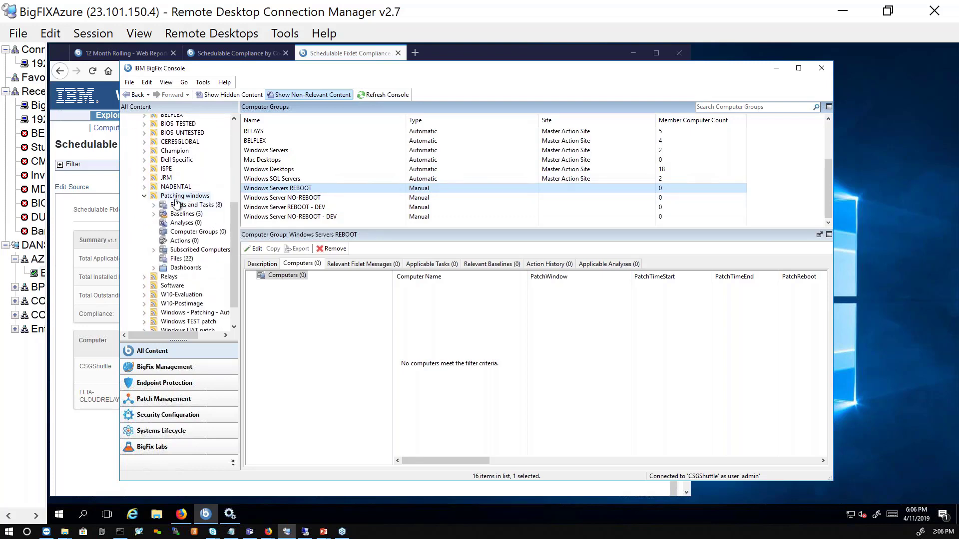
left_click(192, 205)
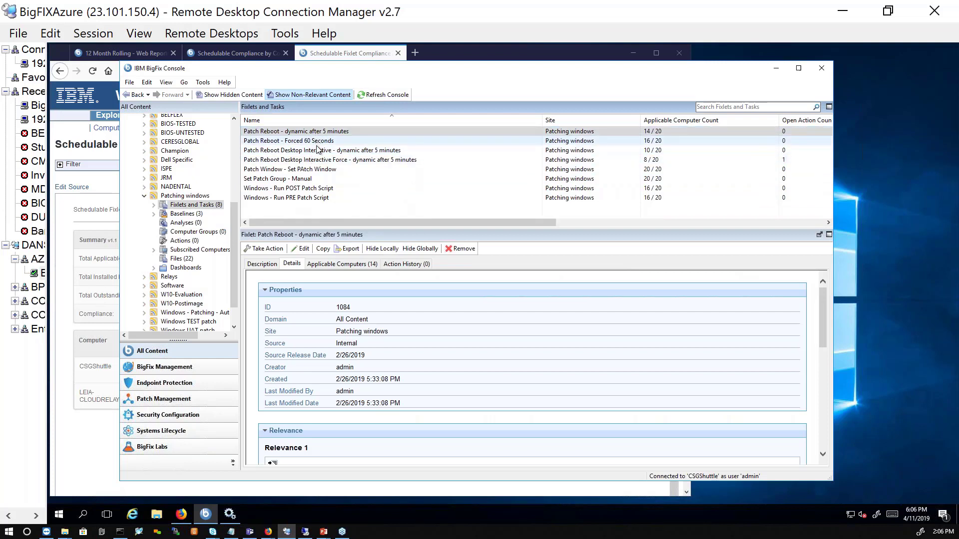
left_click(321, 162)
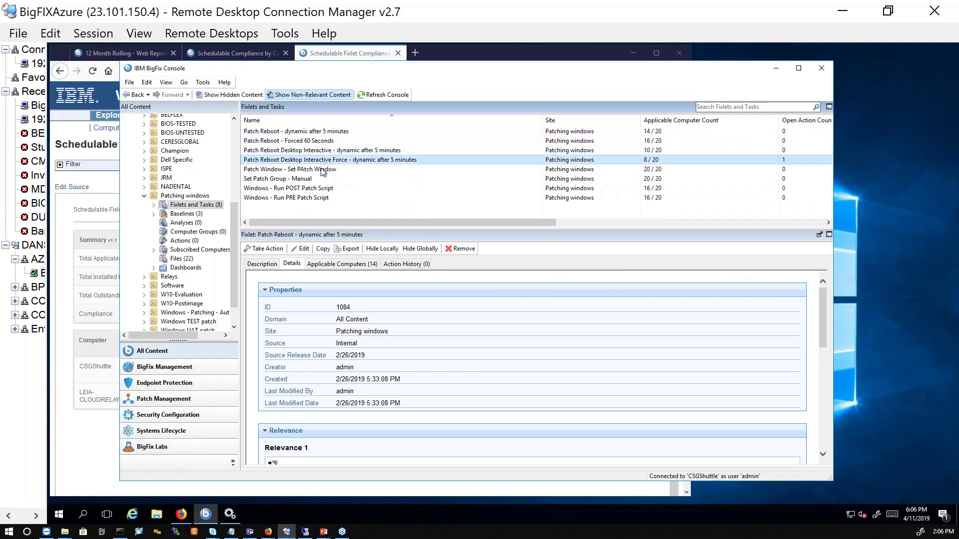
left_click(275, 247)
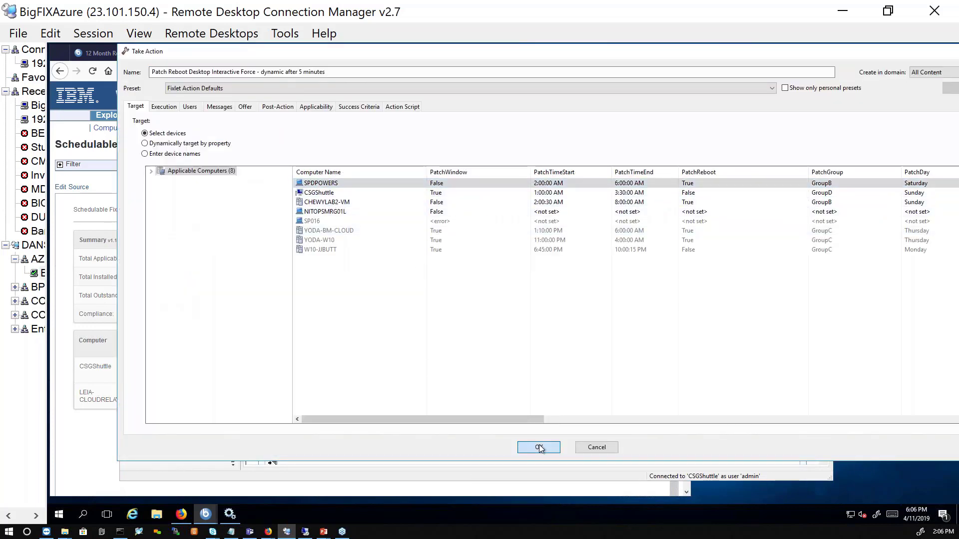
left_click(542, 447)
View the description of the Patch Reboot - dynamic after 5 minutes fixlet in the Patching windows site
left_click(195, 205)
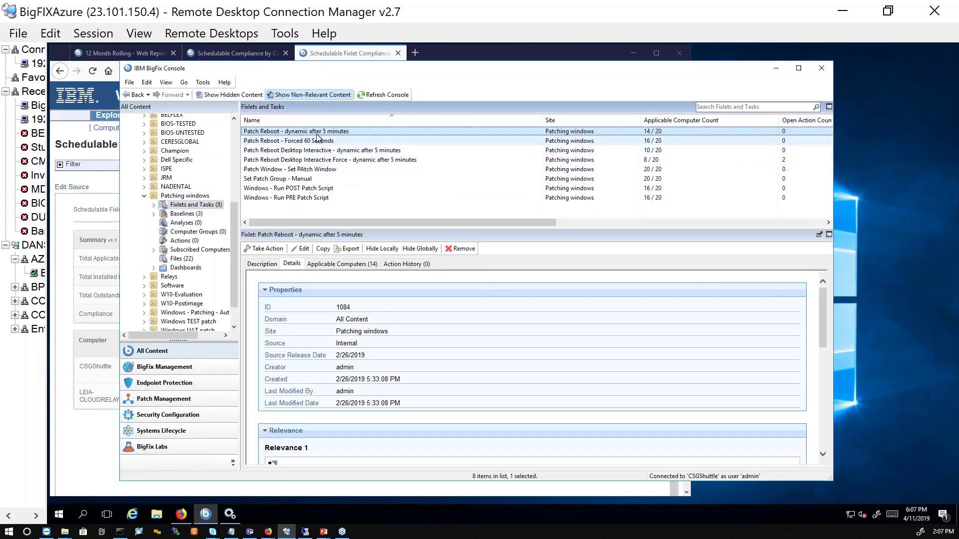
left_click(265, 265)
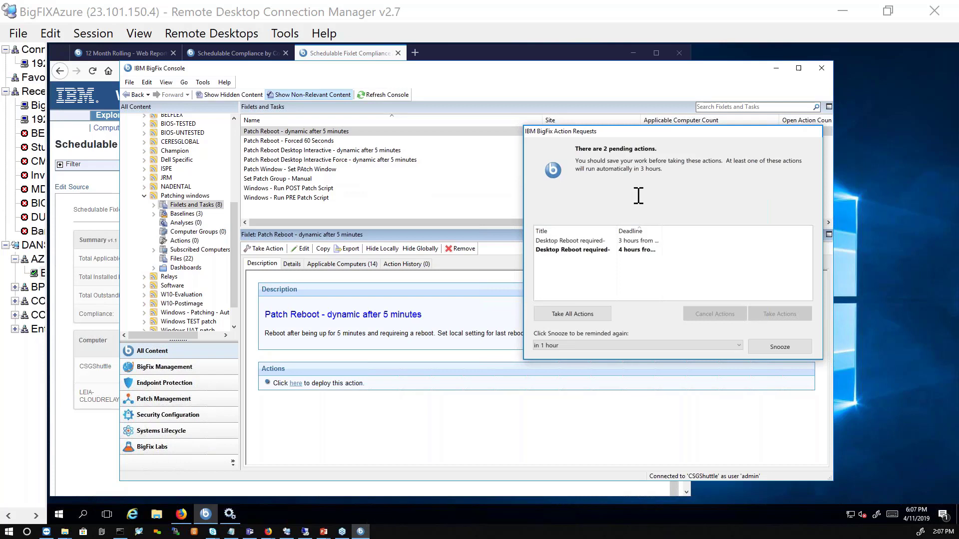
Review the pending action request for the desktop reboot due in 3 hours and snooze the reminder for 1 hour
left_click_drag(675, 131, 648, 157)
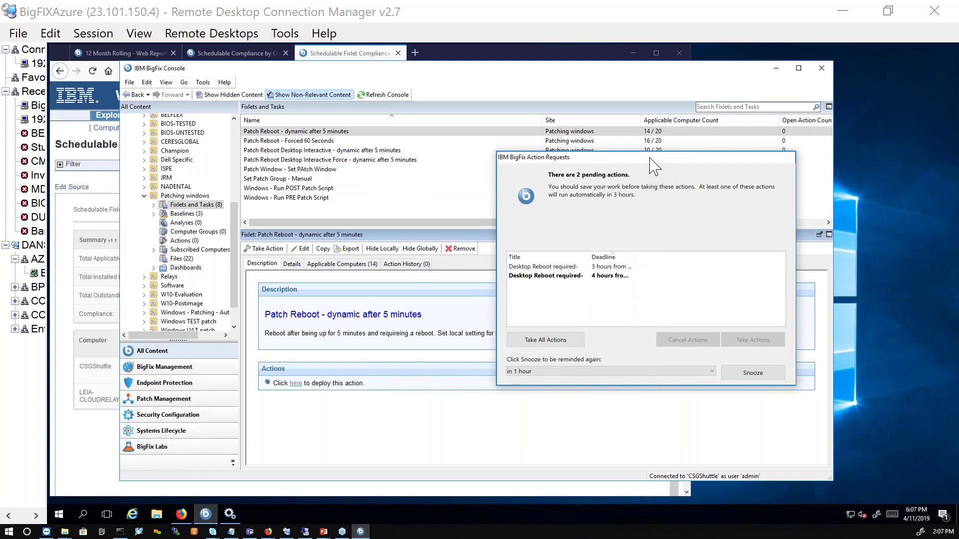
mouse_move(694, 159)
left_mouse_down()
mouse_move(622, 208)
mouse_move(689, 186)
mouse_move(693, 174)
left_mouse_up()
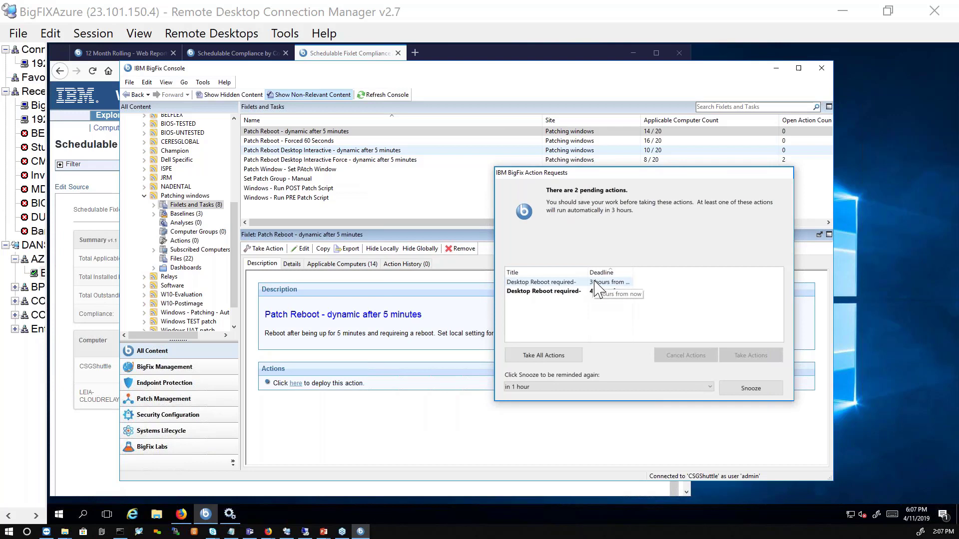
left_click_drag(549, 204, 704, 214)
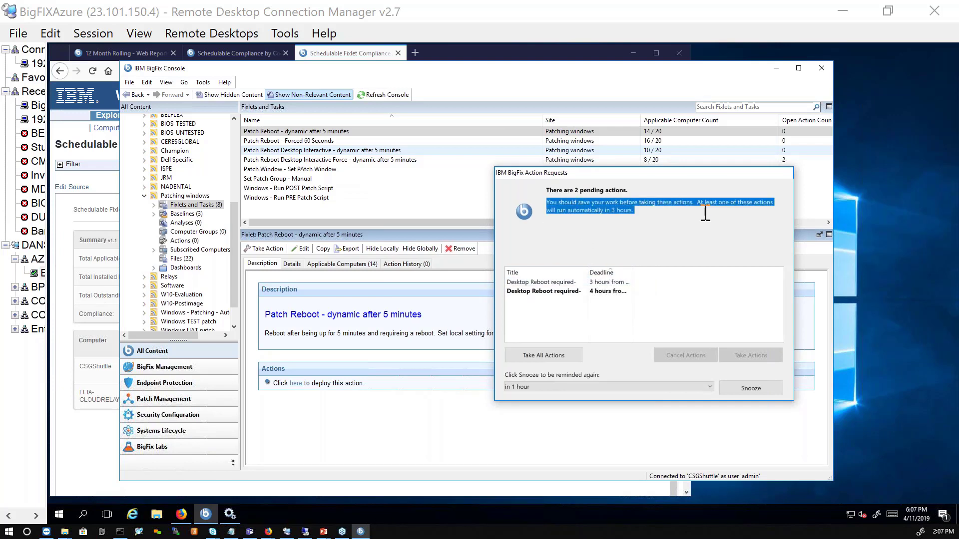
left_click(623, 284)
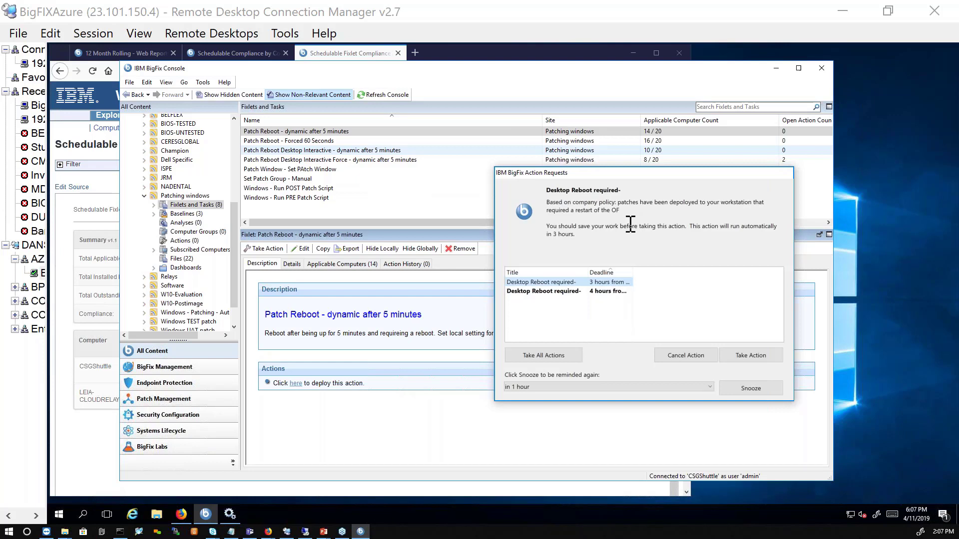
left_click(538, 388)
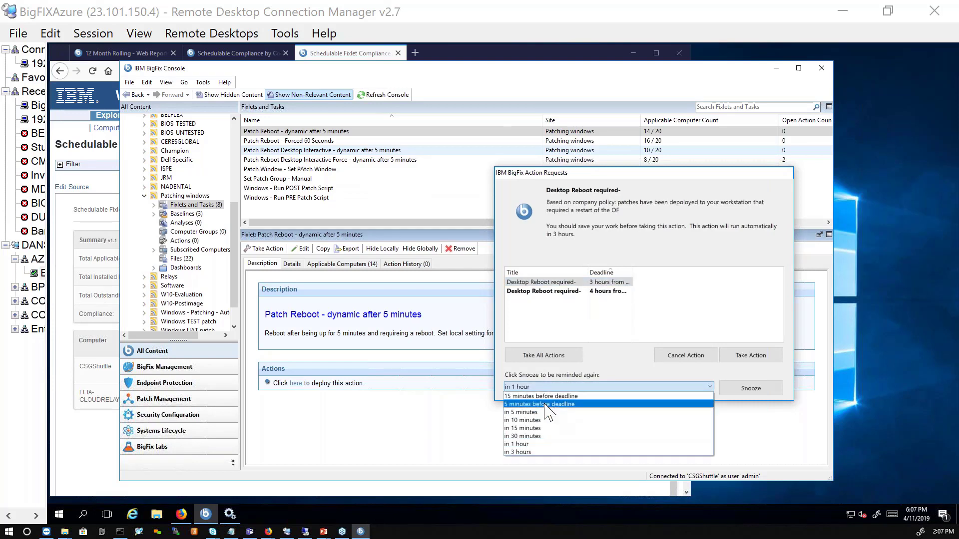
left_click(544, 444)
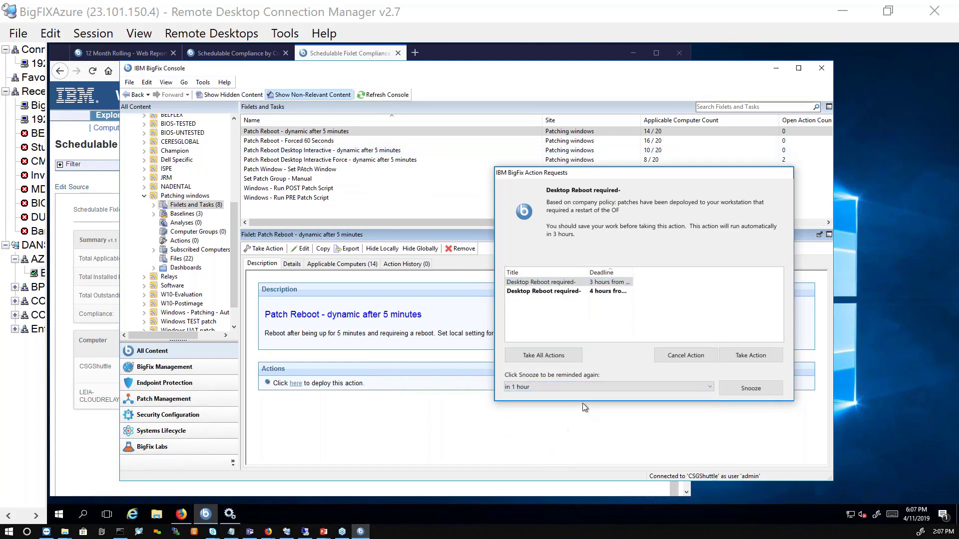
left_click(749, 390)
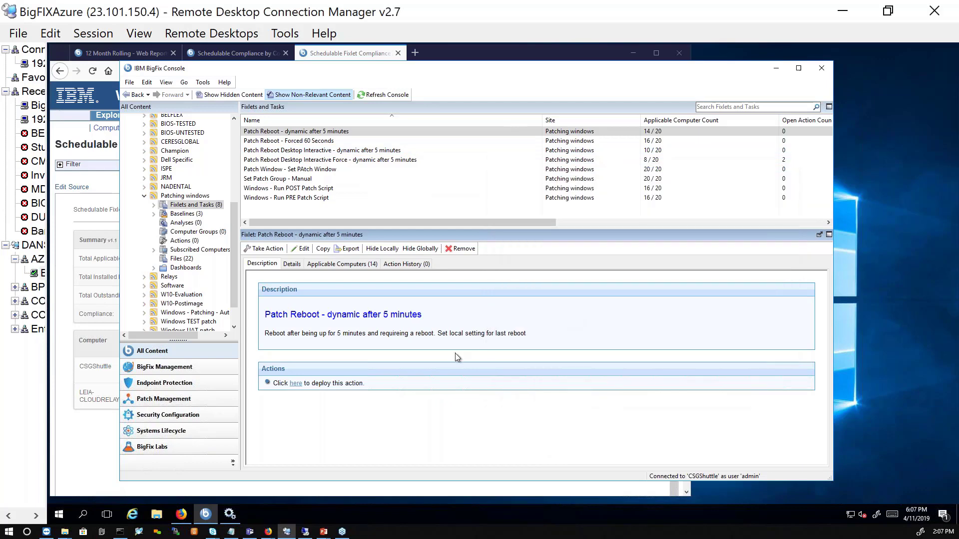
Compare the relevance in the details of the Patch Reboot - Forced 60 Seconds and Patch Reboot - dynamic after 5 minutes fixlets
left_click(316, 142)
left_click(295, 264)
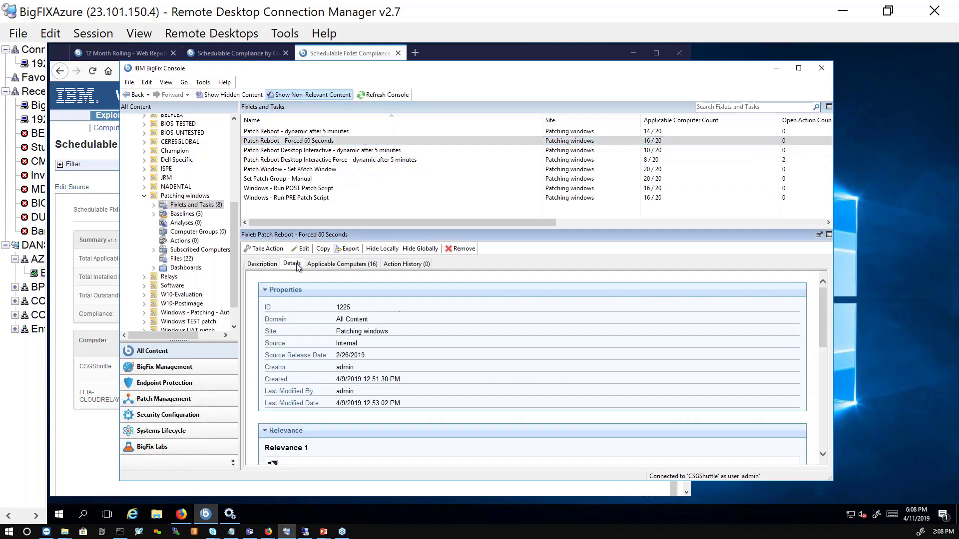
scroll(317, 324, "down", 2)
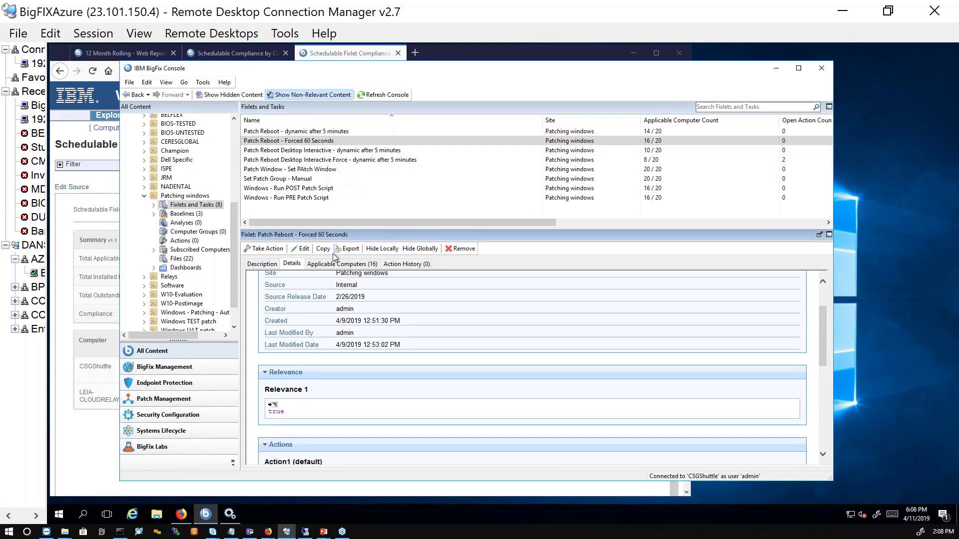
left_click(330, 130)
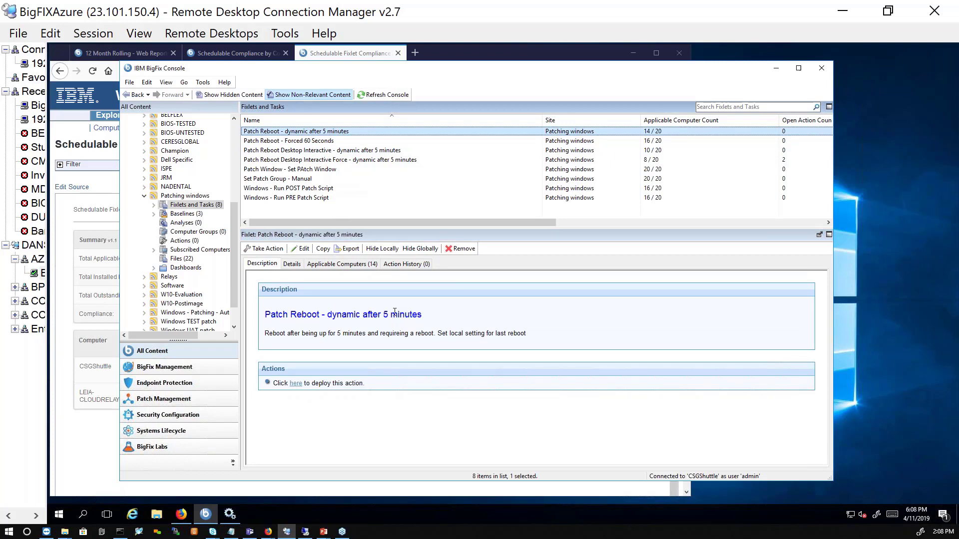
left_click(292, 263)
scroll(344, 395, "down", 1)
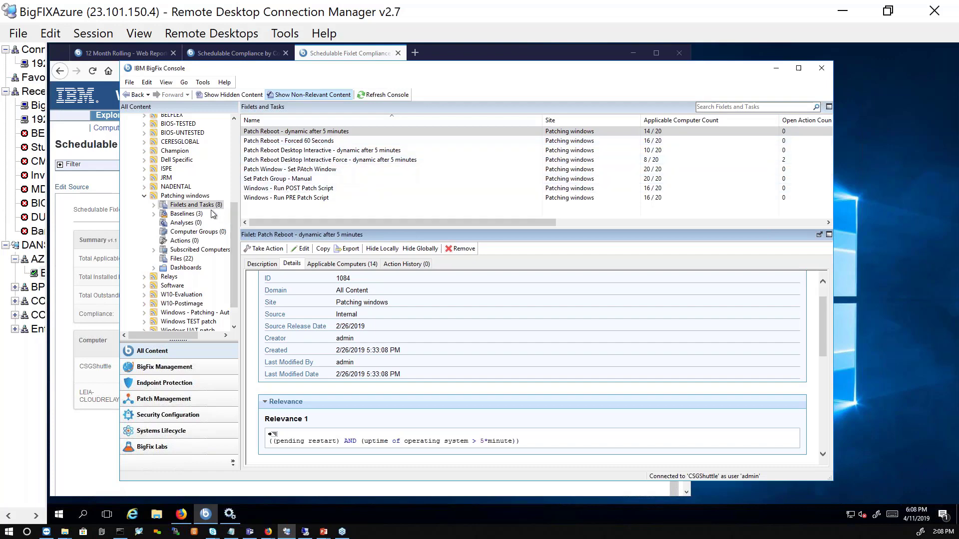
Examine the pre-patch, patch and post-patch components of the Windows Patches DEsktops 2018 June baseline in the Patching windows site
left_click(183, 214)
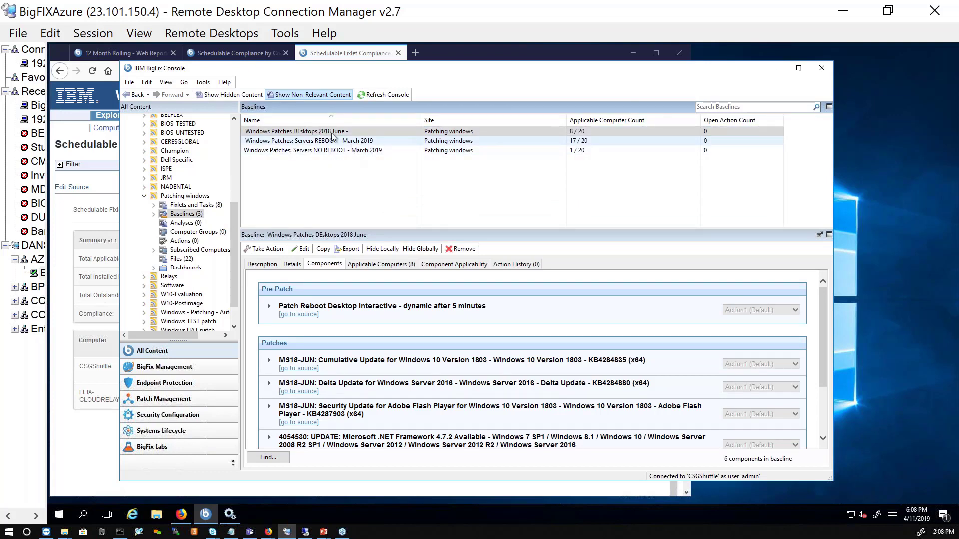
left_click(275, 131)
left_click(515, 307)
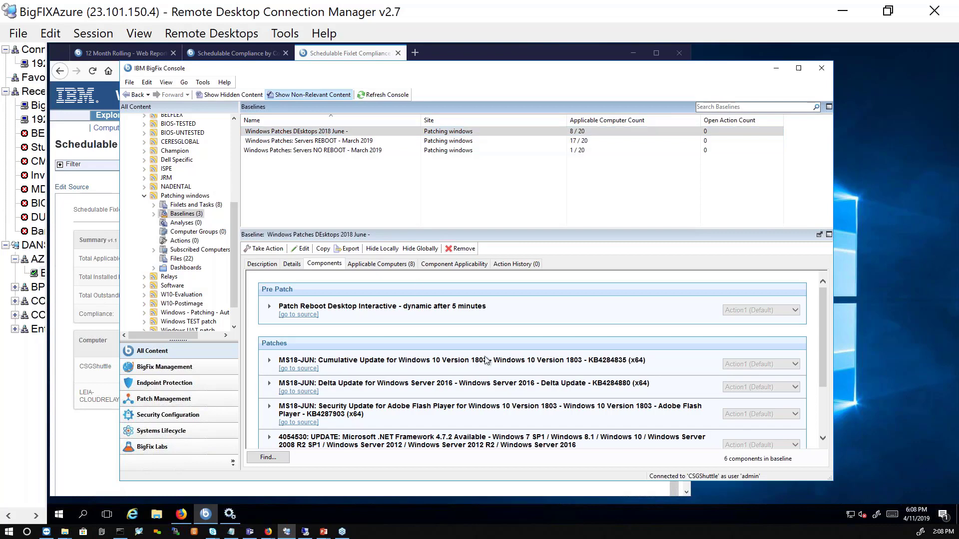
scroll(519, 306, "down", 2)
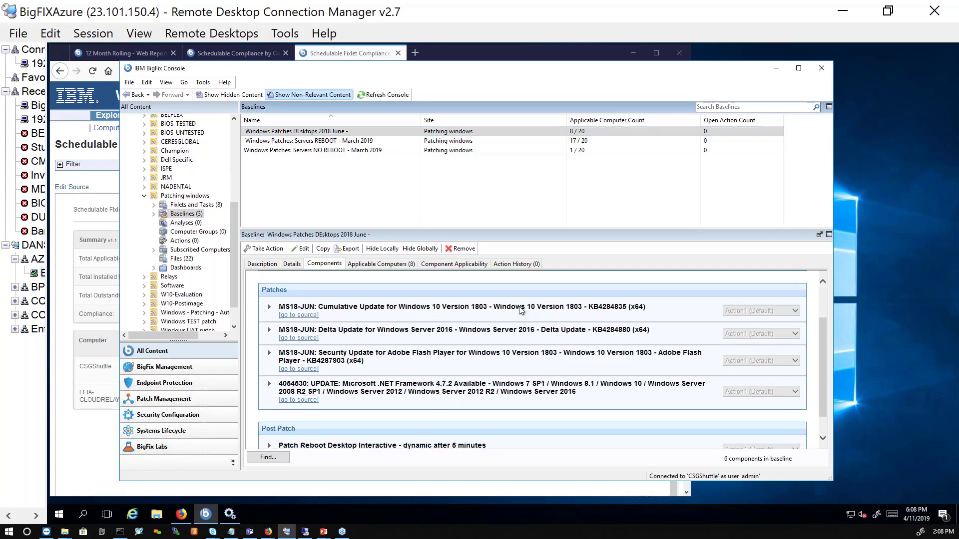
scroll(456, 348, "up", 2)
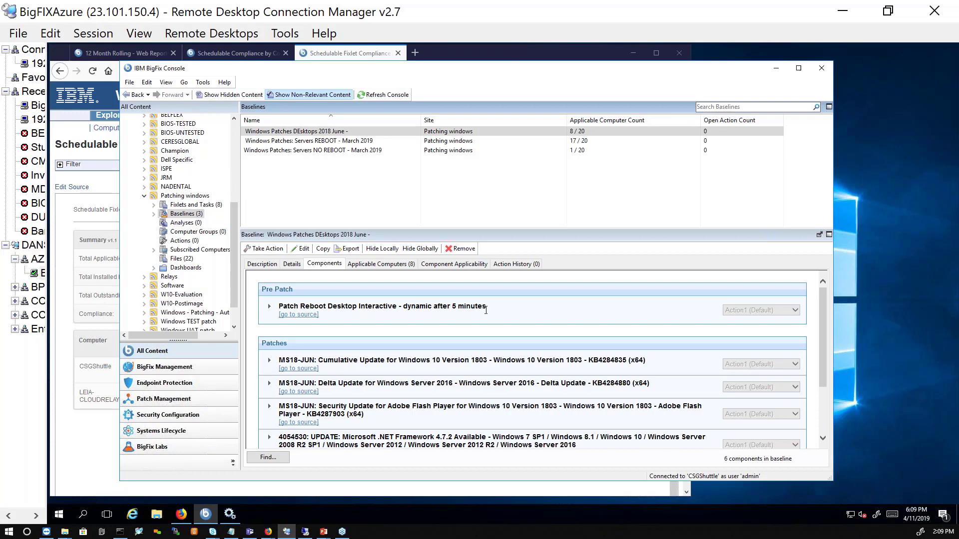
scroll(514, 318, "down", 1)
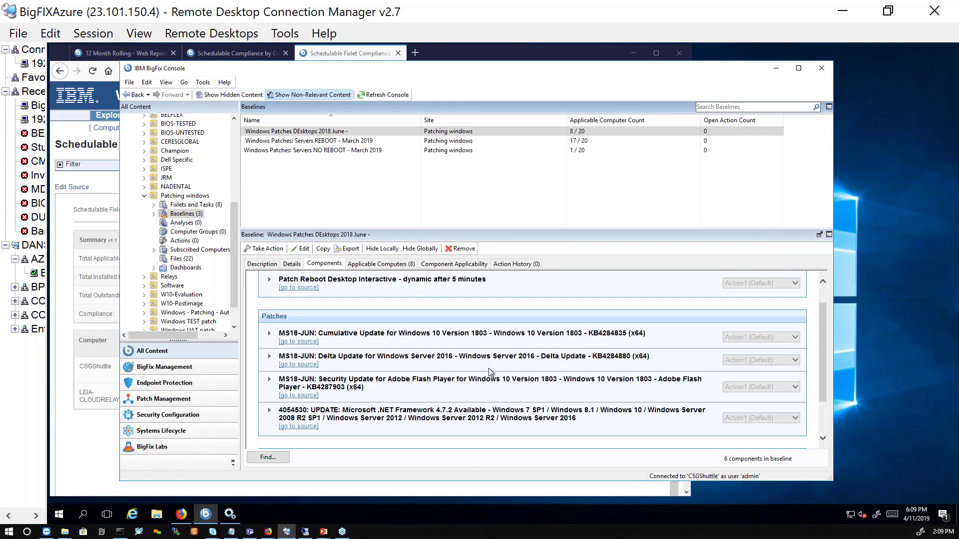
scroll(487, 385, "down", 2)
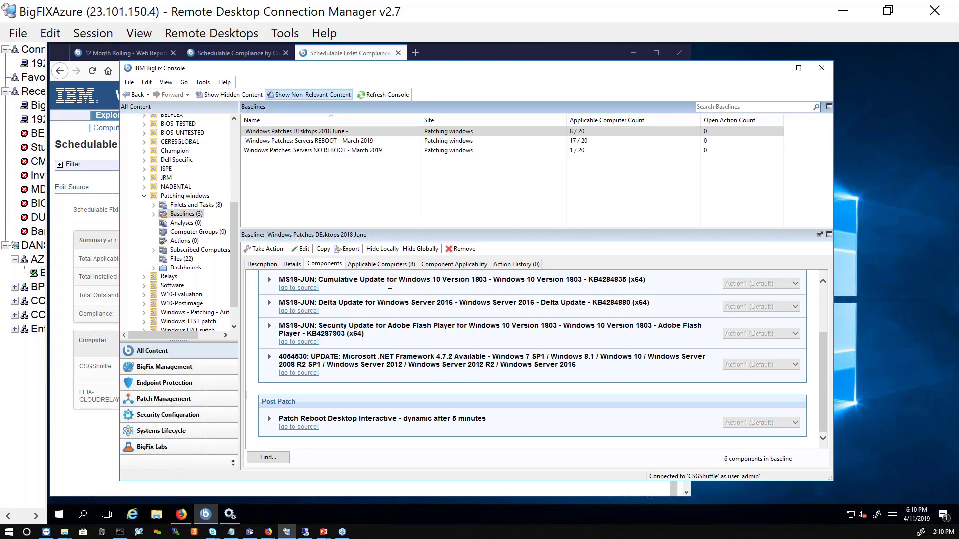
scroll(389, 285, "up", 1)
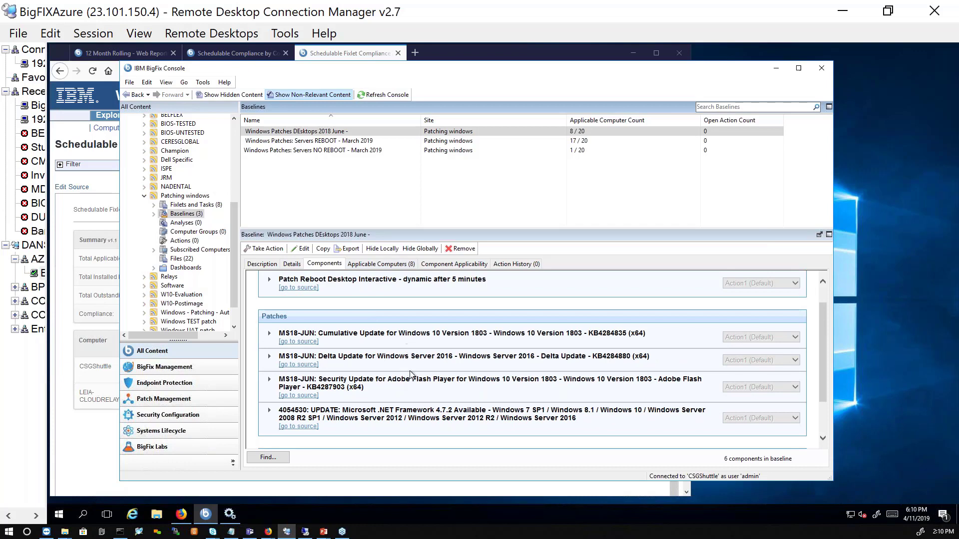
scroll(411, 373, "up", 1)
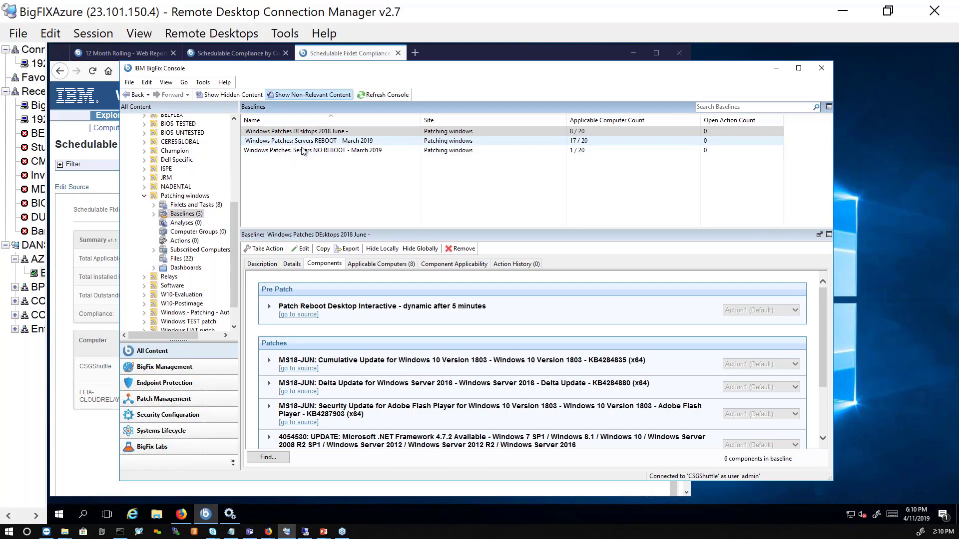
Examine the pre-patch and patch components of the Windows Patches: Servers REBOOT - March 2019 baseline
left_click(387, 142)
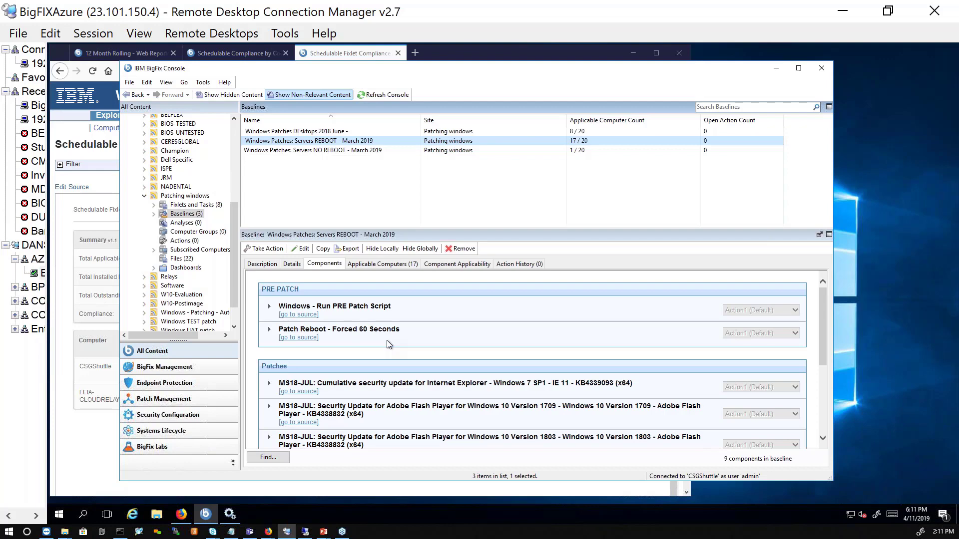
scroll(380, 350, "down", 3)
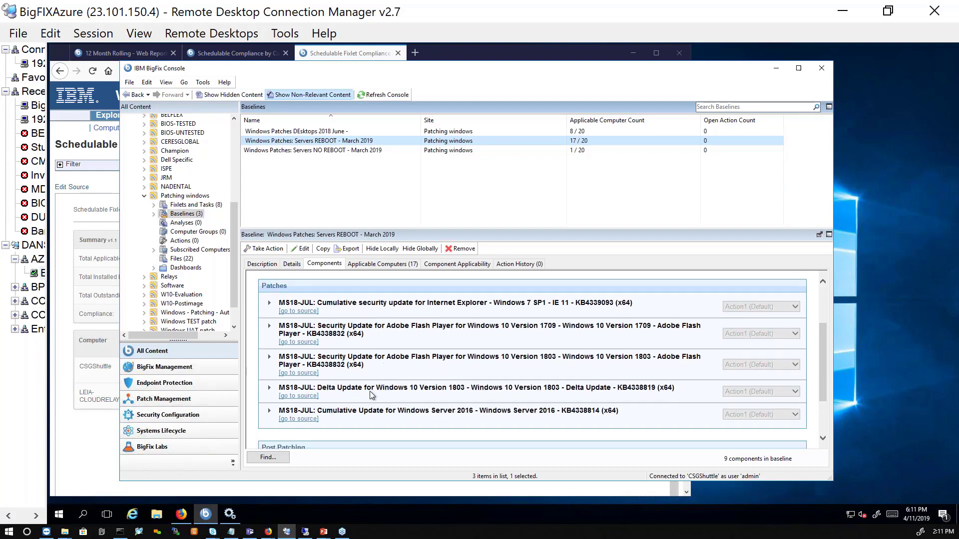
scroll(379, 350, "up", 2)
scroll(542, 360, "up", 1)
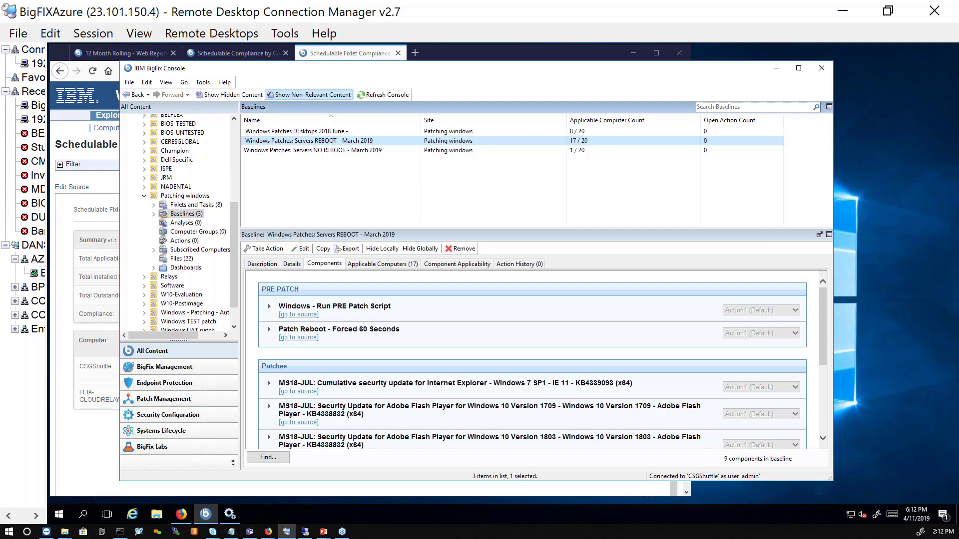
scroll(413, 332, "down", 2)
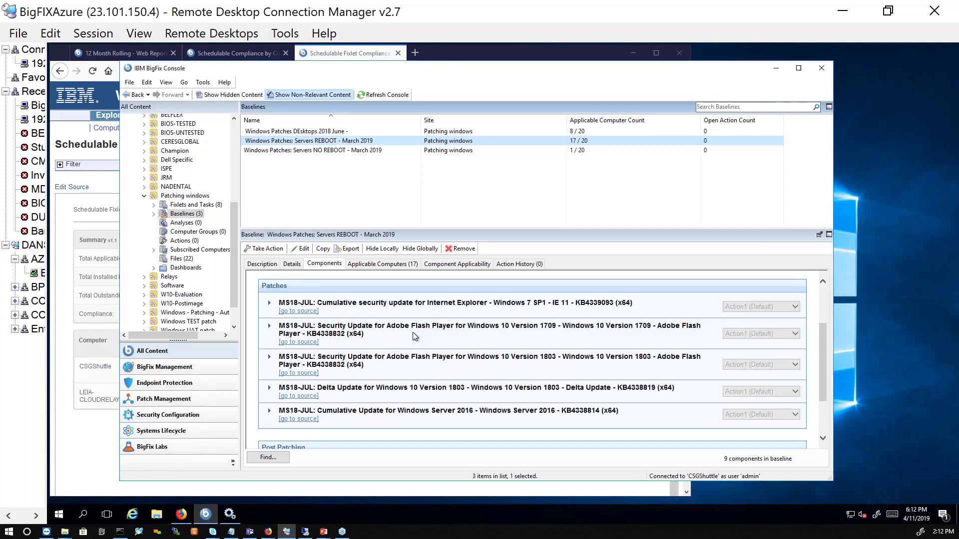
Review the pre-patch and post-patch script components of the Windows Patches: Servers REBOOT - March 2019 baseline
scroll(412, 336, "down", 2)
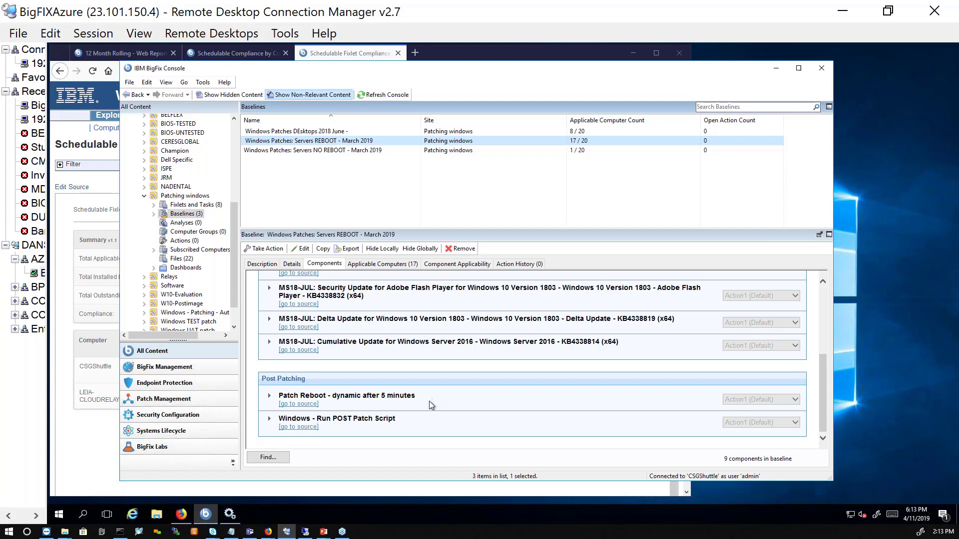
scroll(429, 400, "up", 5)
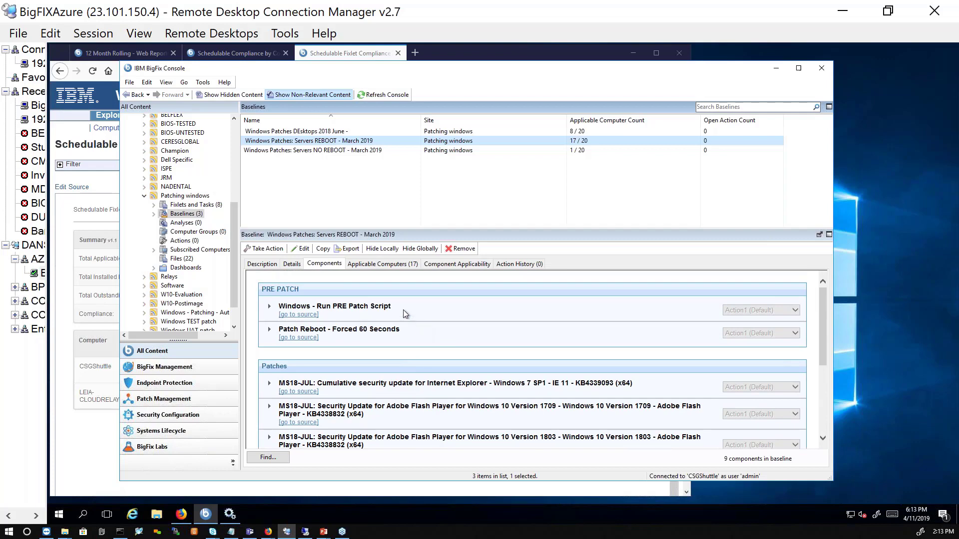
left_click_drag(400, 307, 278, 306)
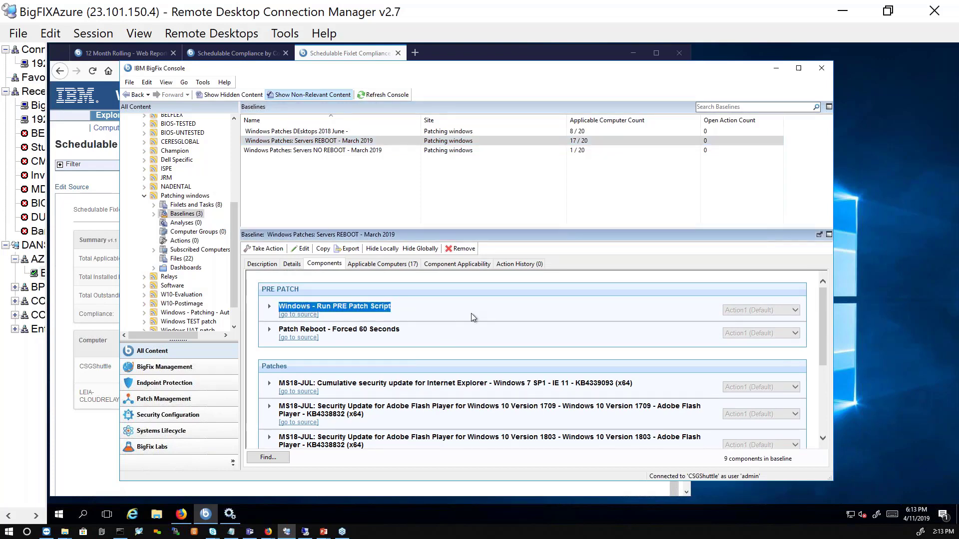
scroll(460, 328, "down", 5)
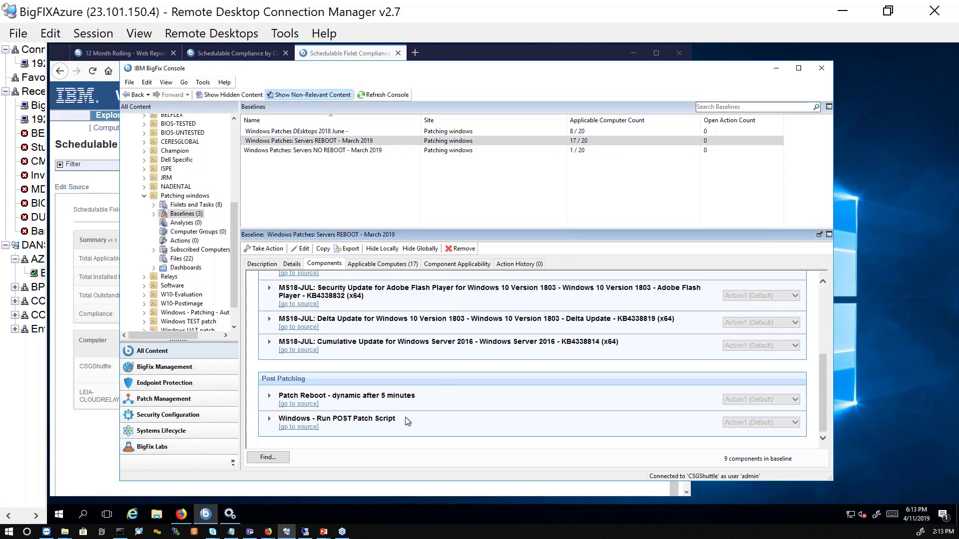
left_click_drag(405, 419, 278, 420)
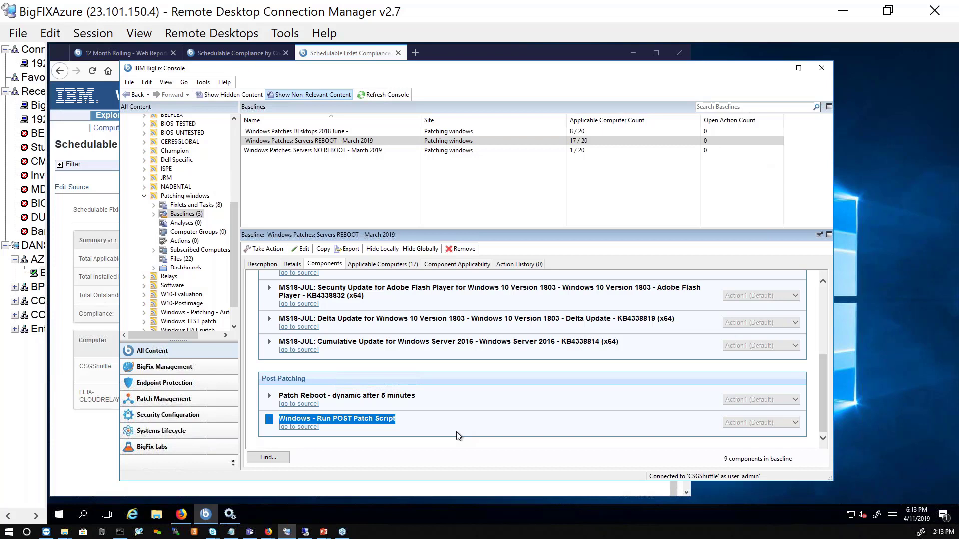
scroll(486, 410, "up", 5)
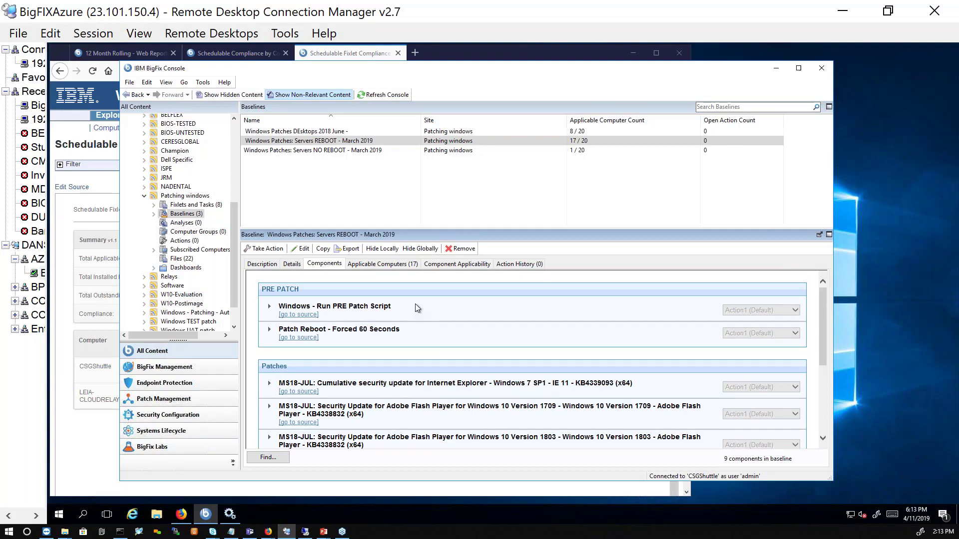
Read the source description of the Windows - Run PRE Patch Script fixlet and return to the Patching windows baselines
left_click(299, 315)
left_click(263, 137)
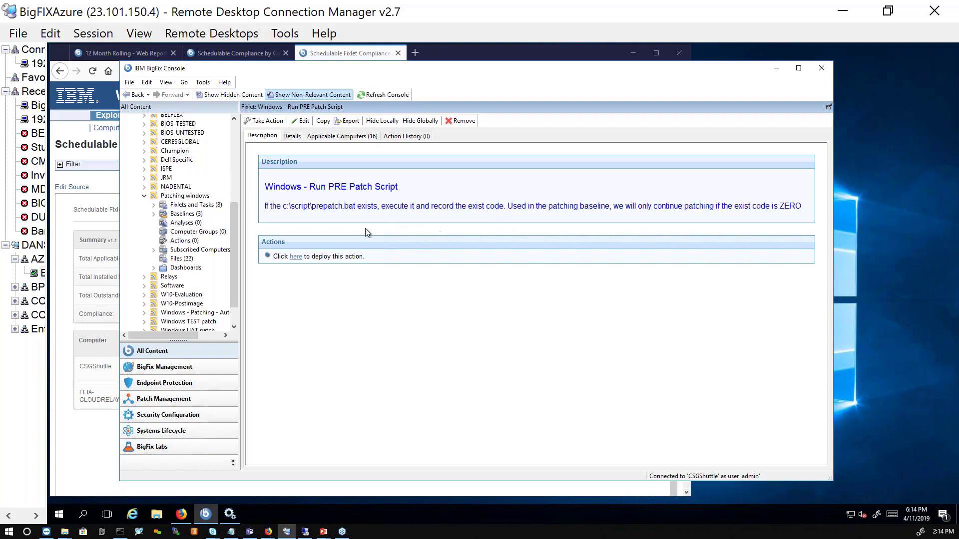
left_click(184, 213)
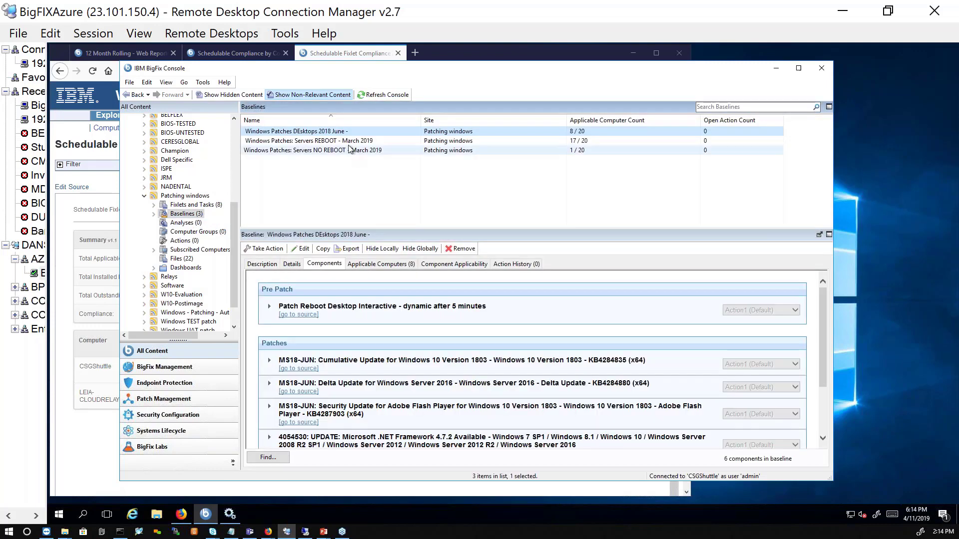
Compare the components of the Servers REBOOT - March 2019 and Servers NO REBOOT - March 2019 baselines
left_click(346, 140)
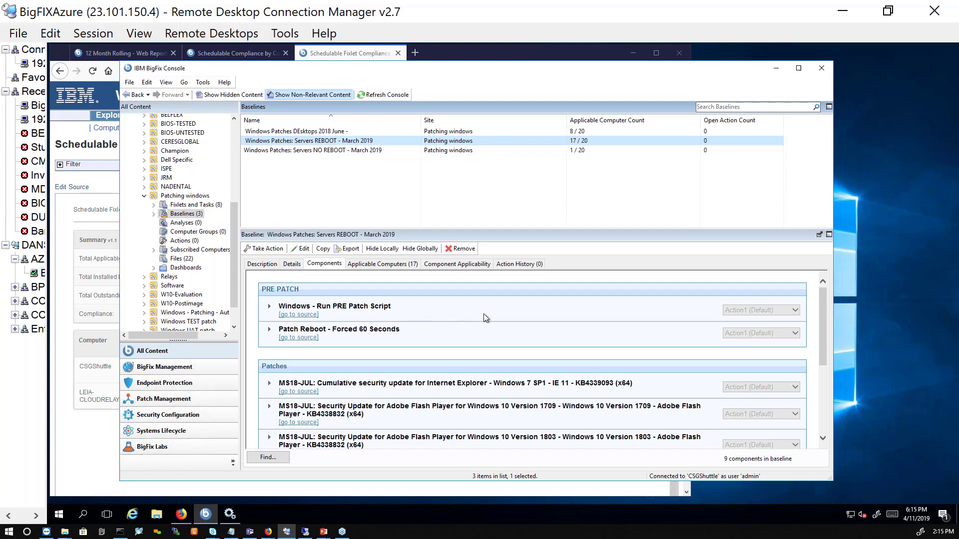
scroll(483, 314, "down", 5)
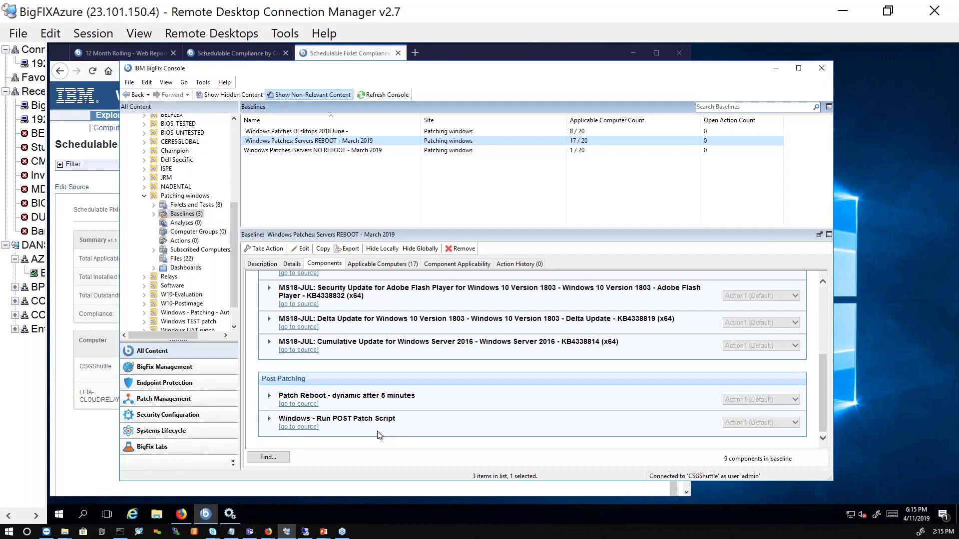
scroll(440, 416, "up", 10)
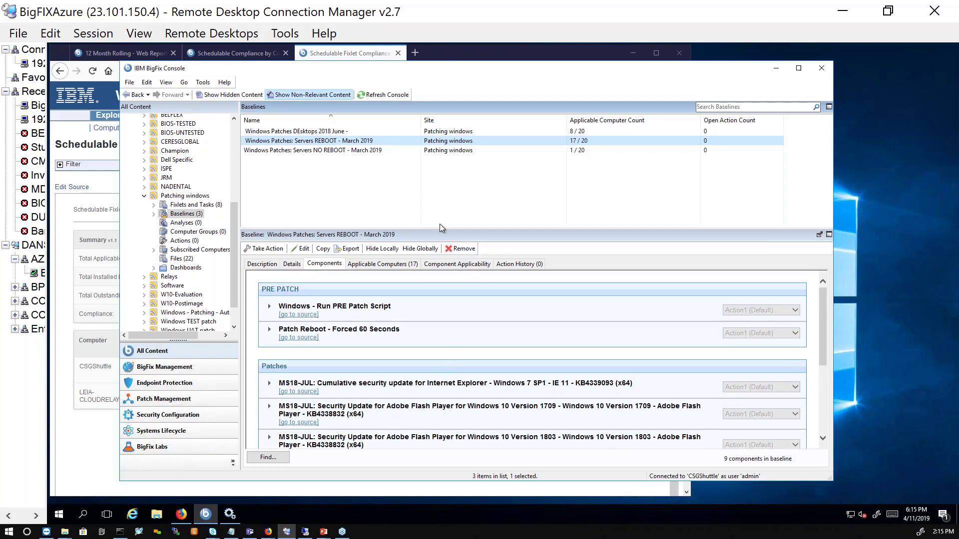
left_click(309, 151)
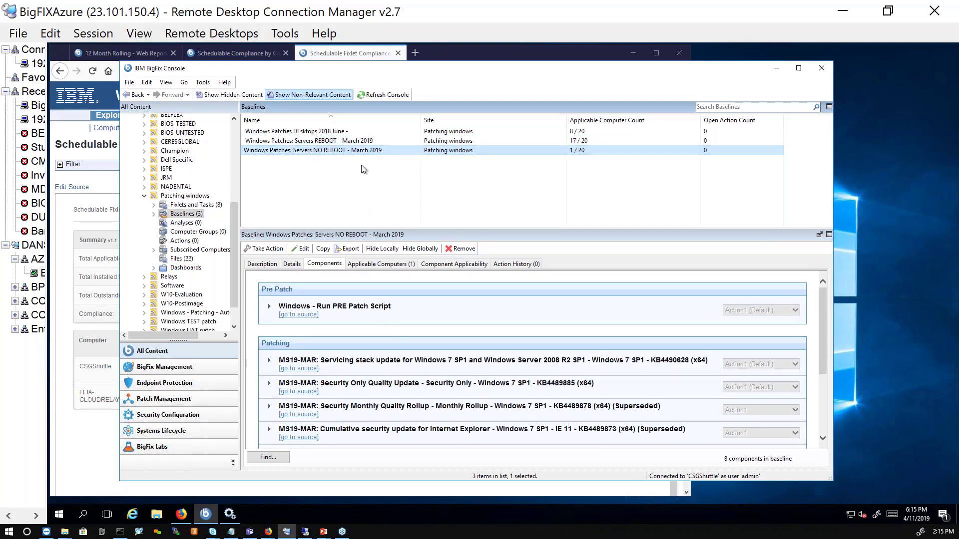
key("Up")
key("Down")
Open the Windows Patching Wizard from the Patching Tools of BigFix Labs
left_click(189, 452)
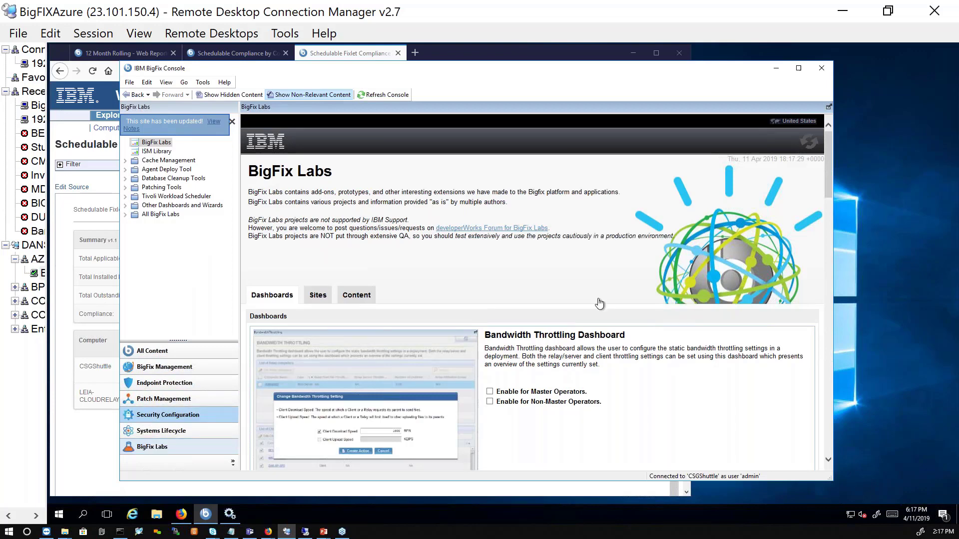
scroll(582, 303, "down", 15)
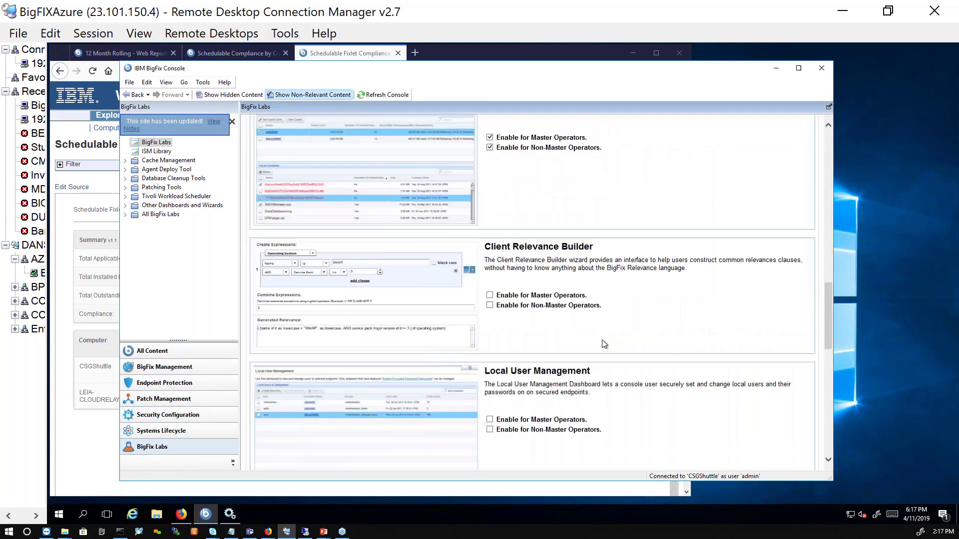
scroll(602, 340, "down", 5)
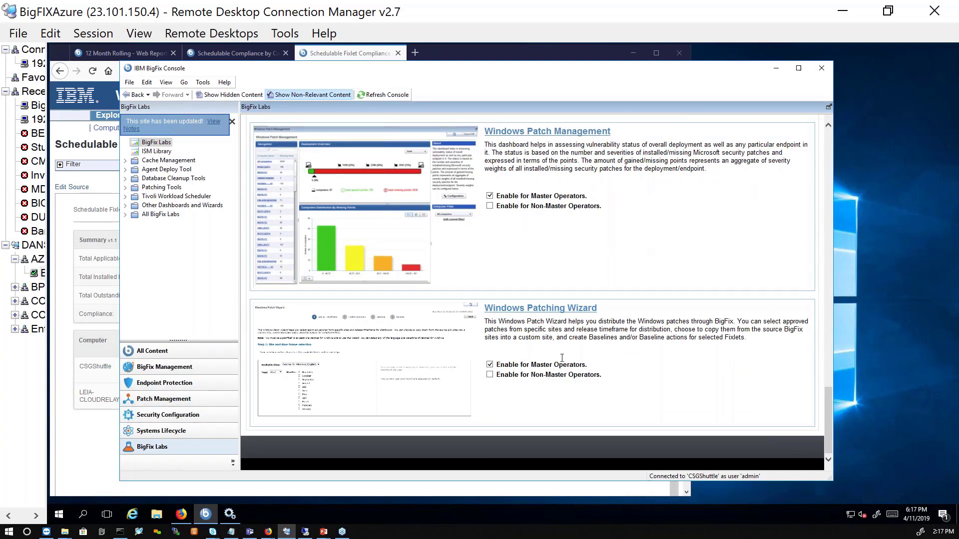
left_click(125, 187)
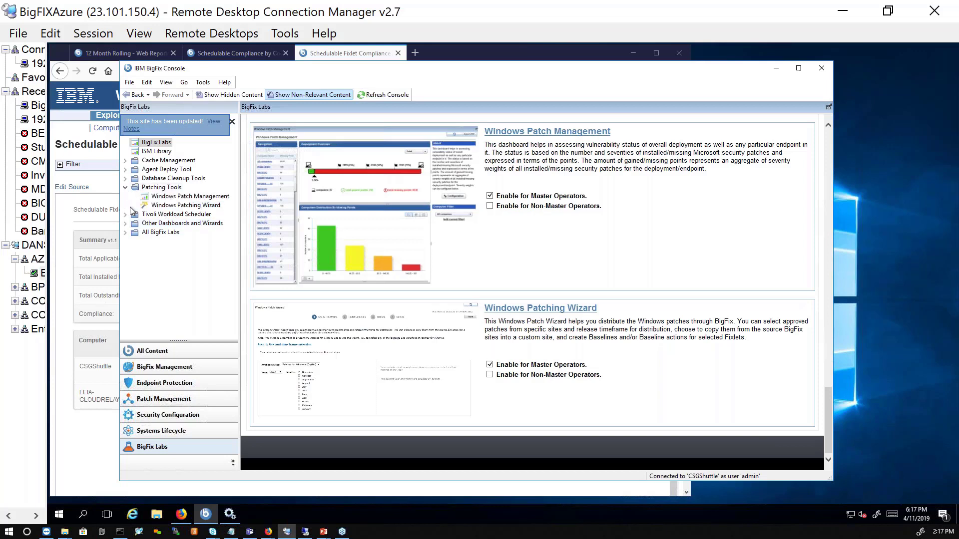
left_click(172, 206)
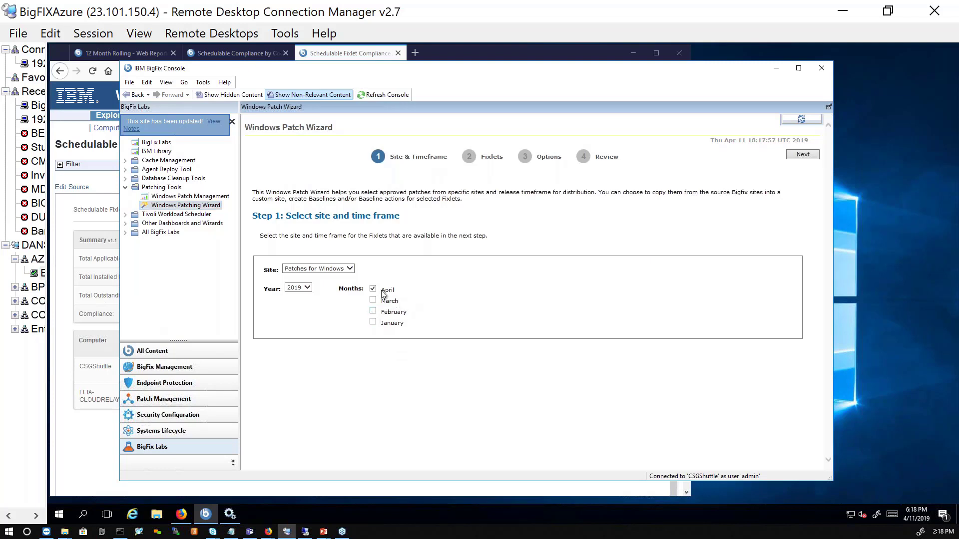
Set the wizard's time frame to March and April 2019 for the Patches for Windows site and proceed to fixlet selection
left_click(306, 289)
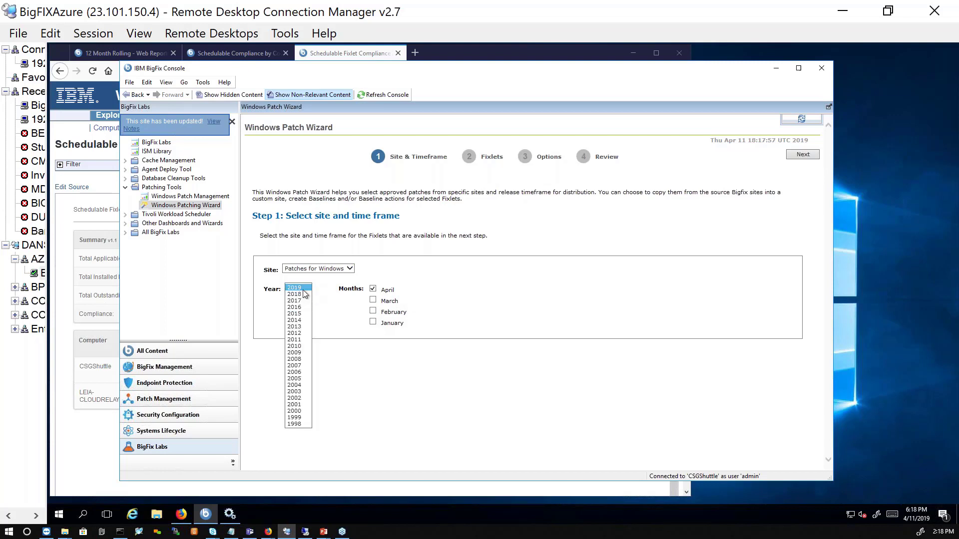
left_click(308, 292)
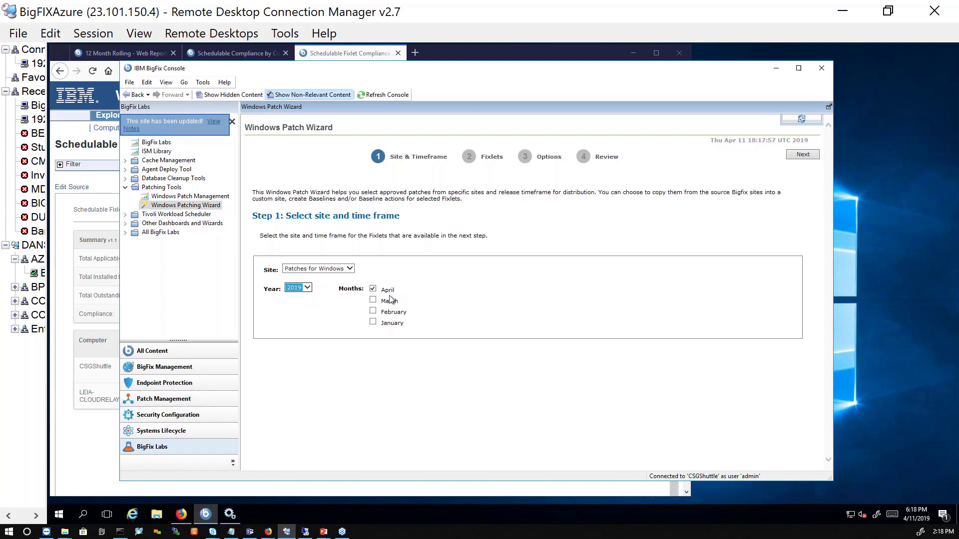
left_click(351, 270)
left_click(373, 301)
left_click(802, 156)
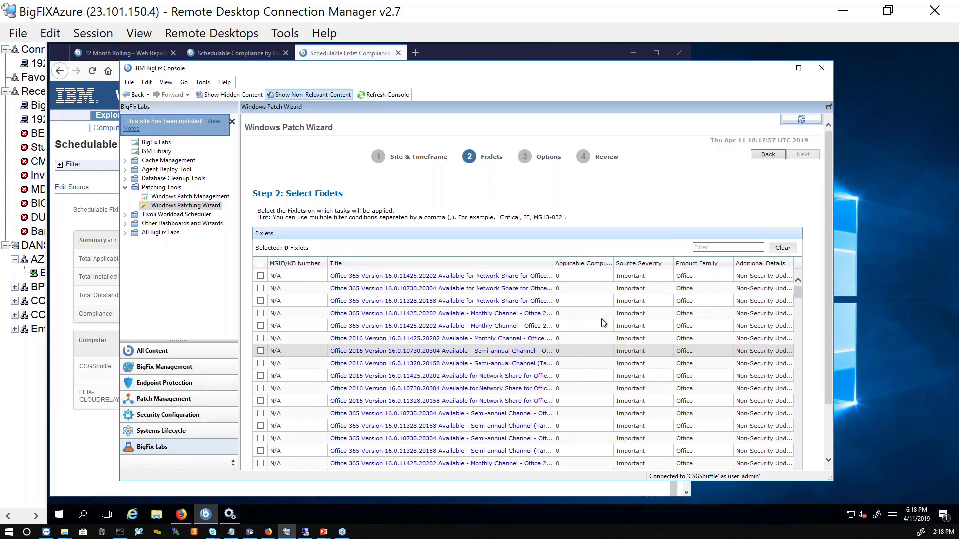
Sort the wizard's fixlets by applicable computer count in descending order
left_click(591, 266)
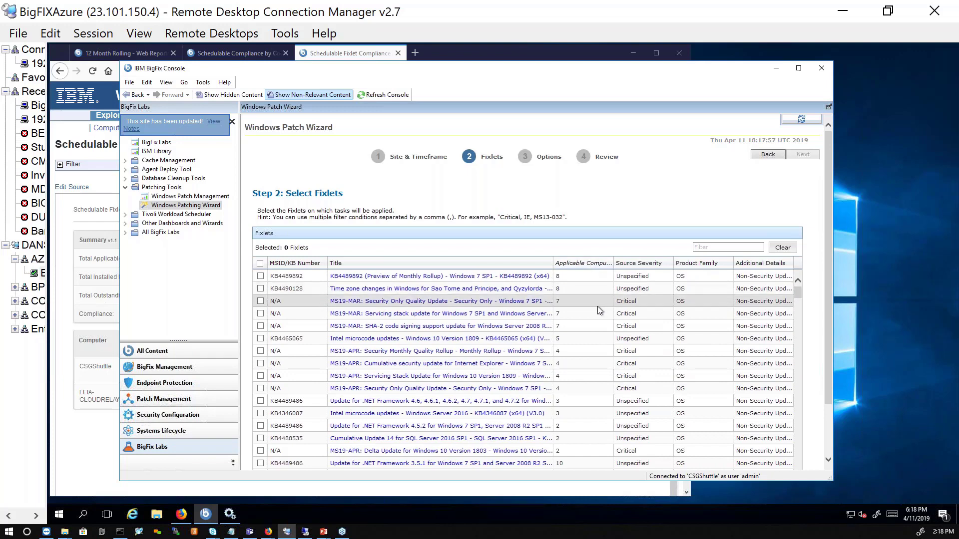
scroll(593, 352, "down", 2)
scroll(593, 352, "down", 4)
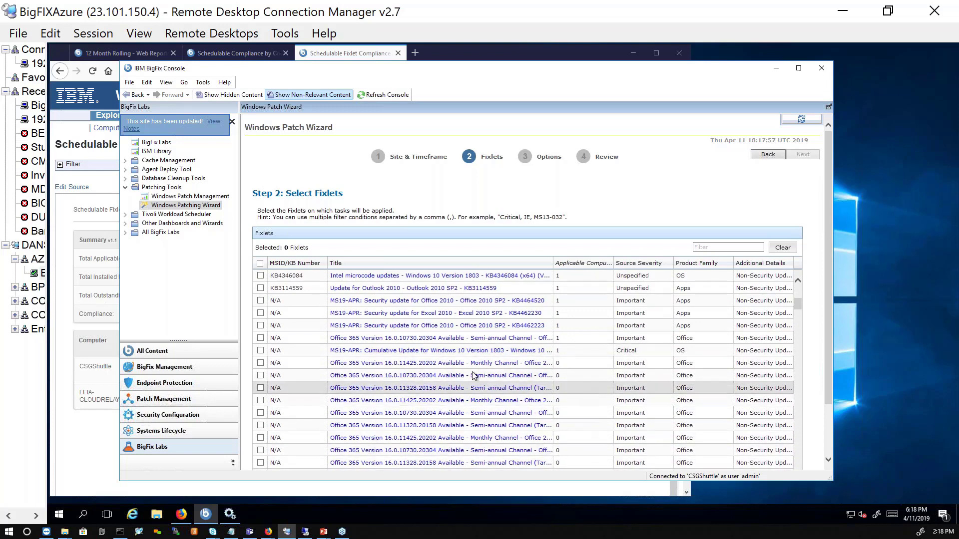
Select every fixlet with at least one applicable computer, from the MS19-APR Windows 10 Version 1803 cumulative update up to the KB4489892 monthly rollup preview
left_click(261, 351)
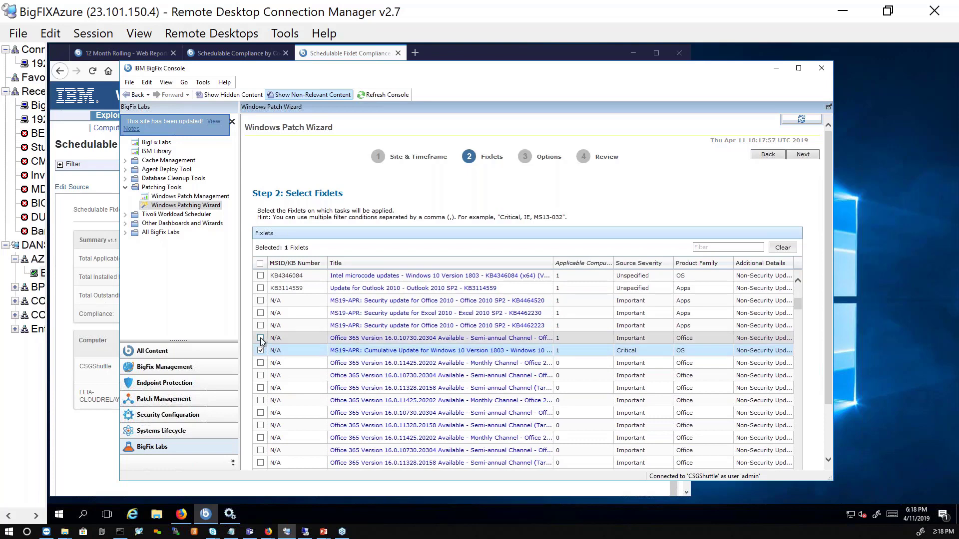
left_click(260, 338)
left_click(260, 325)
left_click(260, 313)
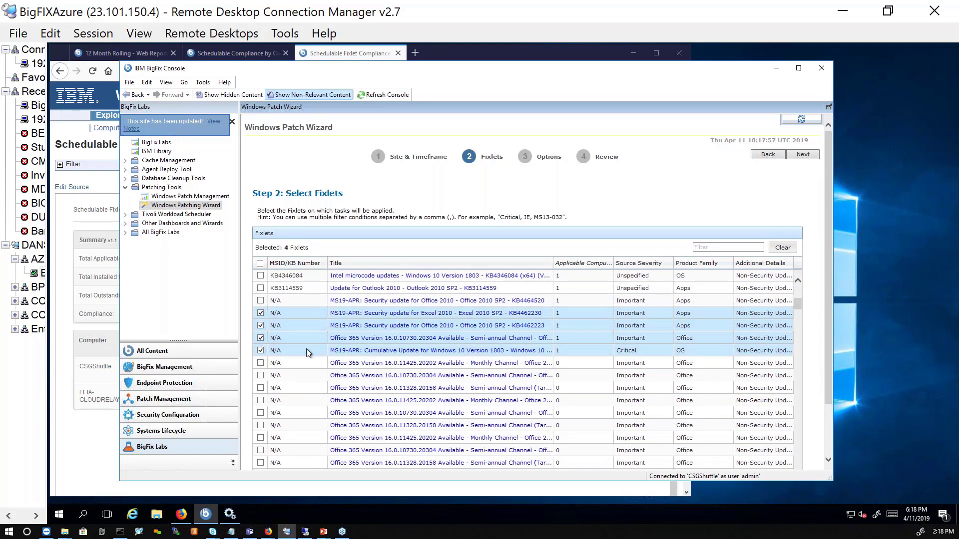
scroll(307, 349, "up", 2)
left_click(260, 371)
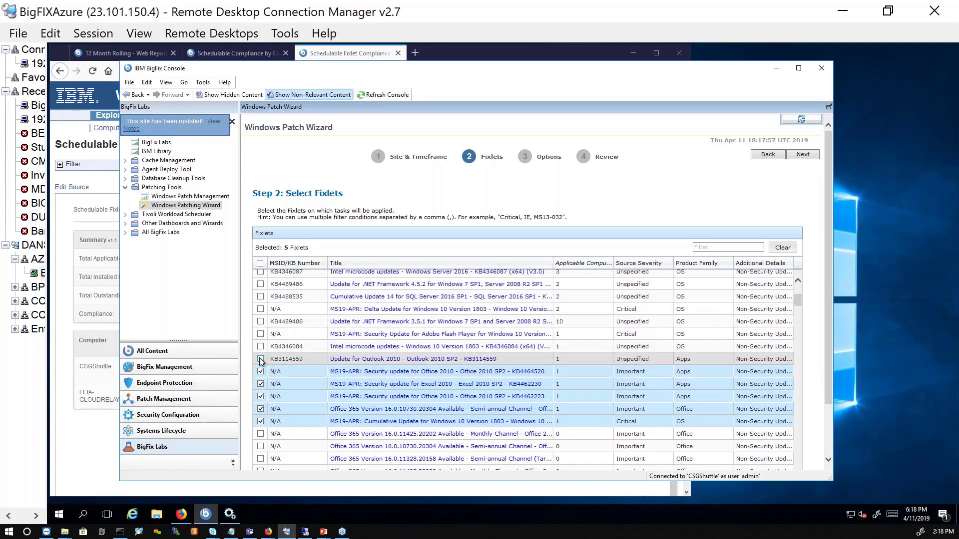
left_click(261, 359)
left_click(260, 346)
left_click(261, 335)
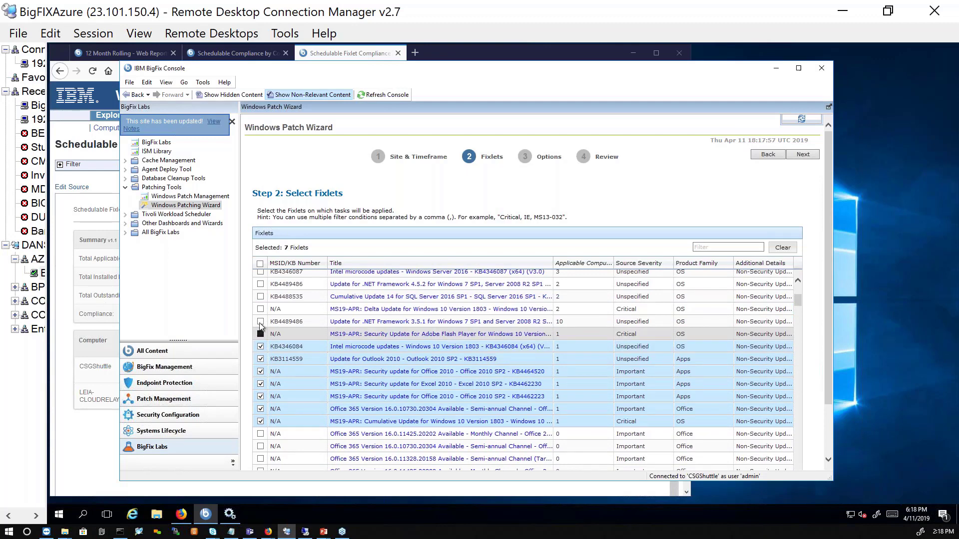
left_click(261, 322)
left_click(260, 309)
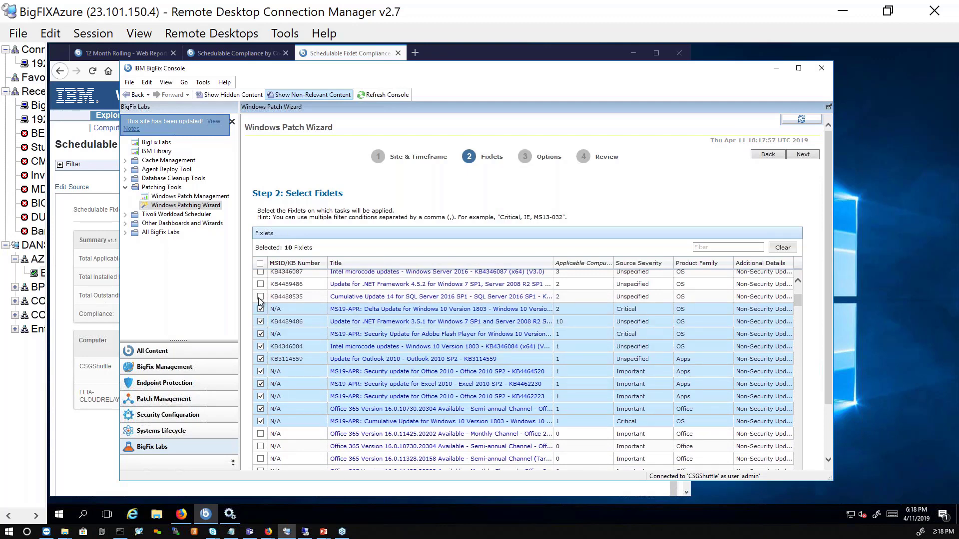
left_click(260, 296)
scroll(259, 298, "up", 3)
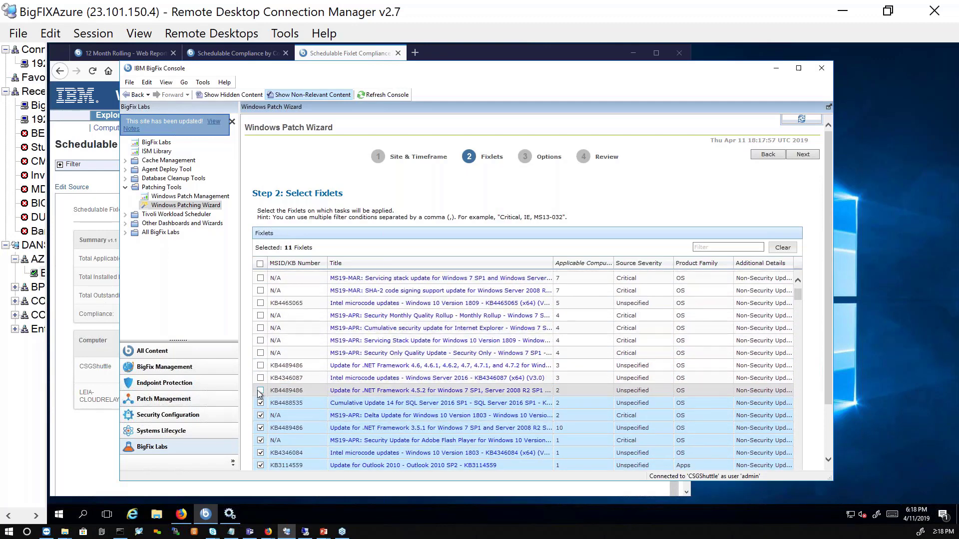
left_click(259, 390)
left_click(260, 379)
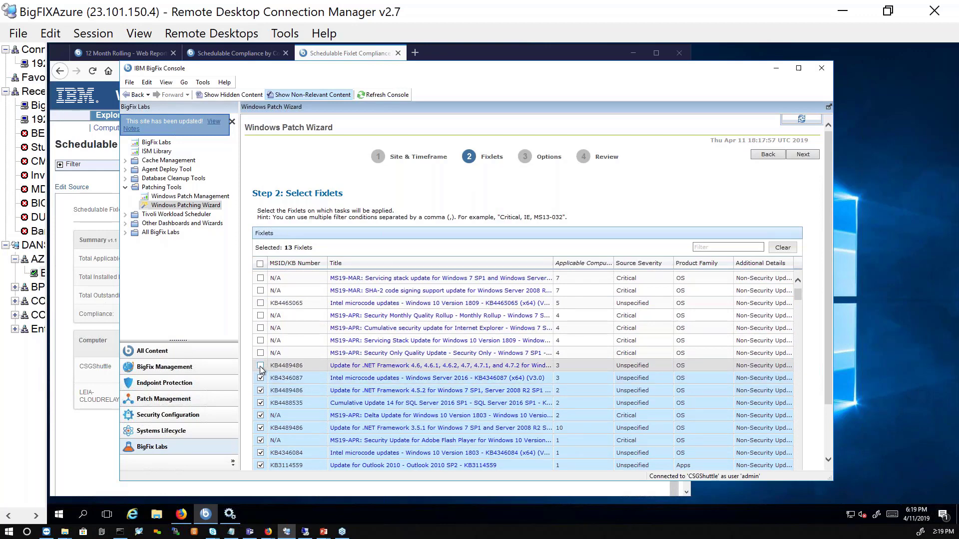
left_click(260, 365)
left_click(260, 352)
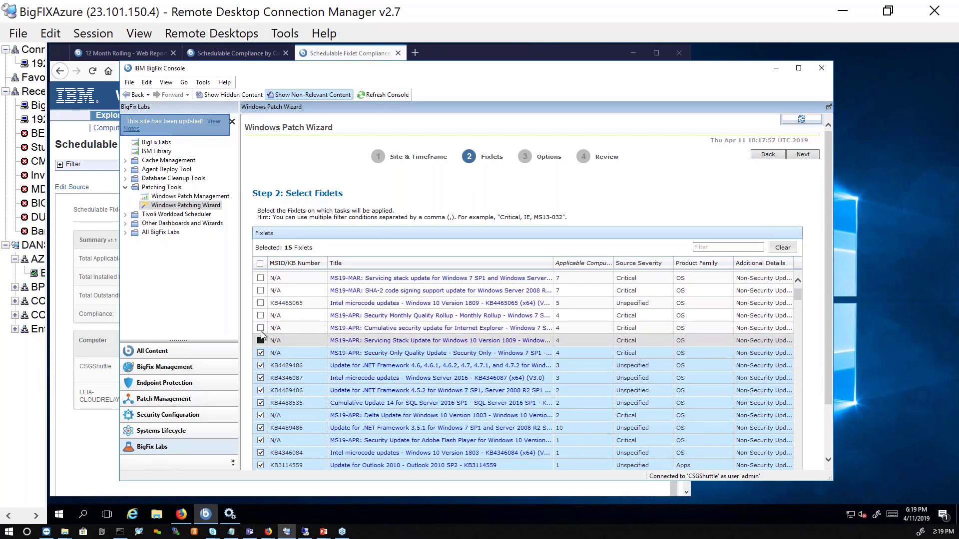
left_click(260, 340)
left_click(260, 327)
left_click(260, 316)
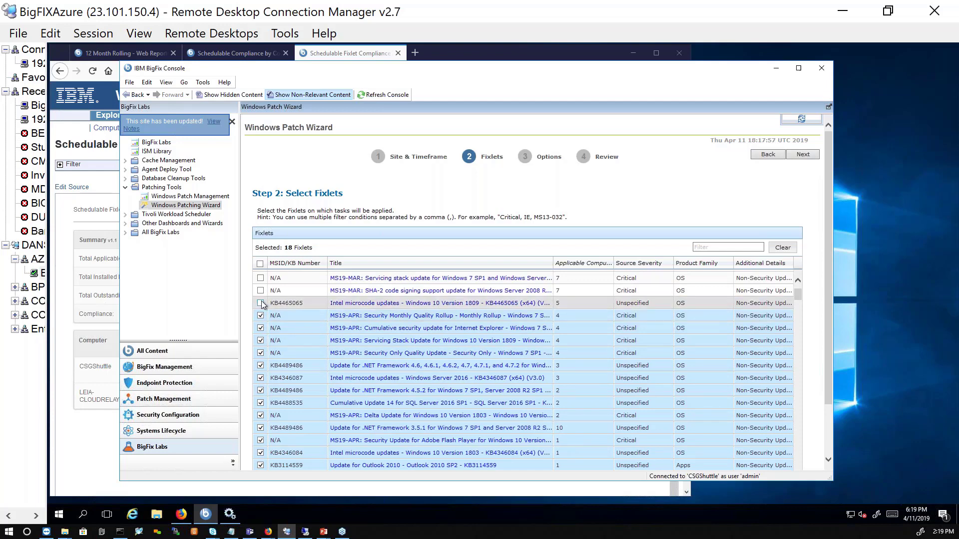
left_click(261, 303)
left_click(260, 291)
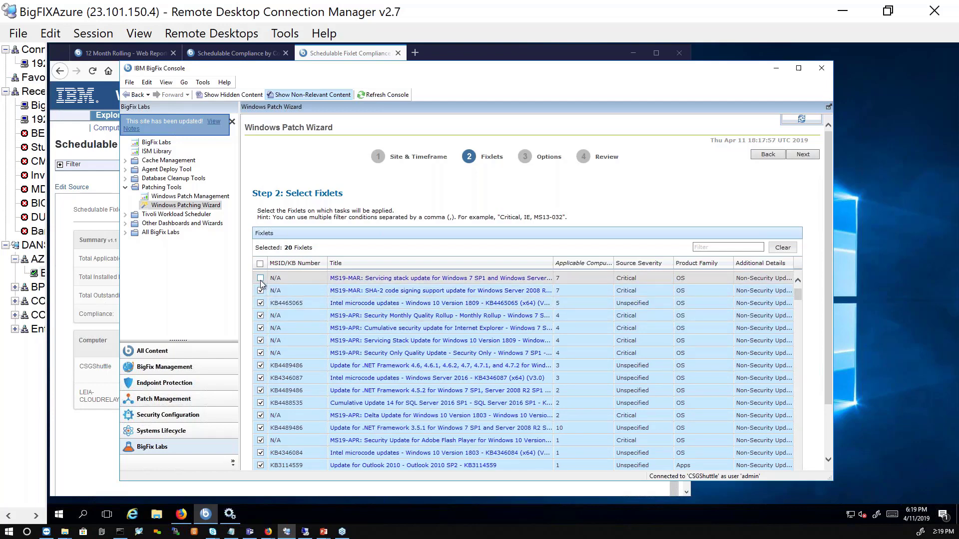
left_click(260, 278)
scroll(260, 280, "up", 1)
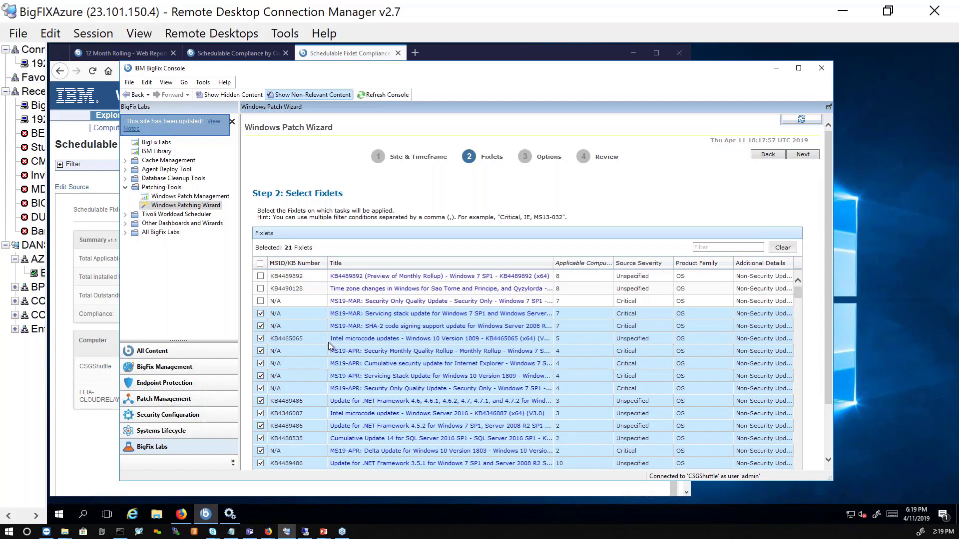
left_click(260, 301)
left_click(260, 288)
left_click(261, 278)
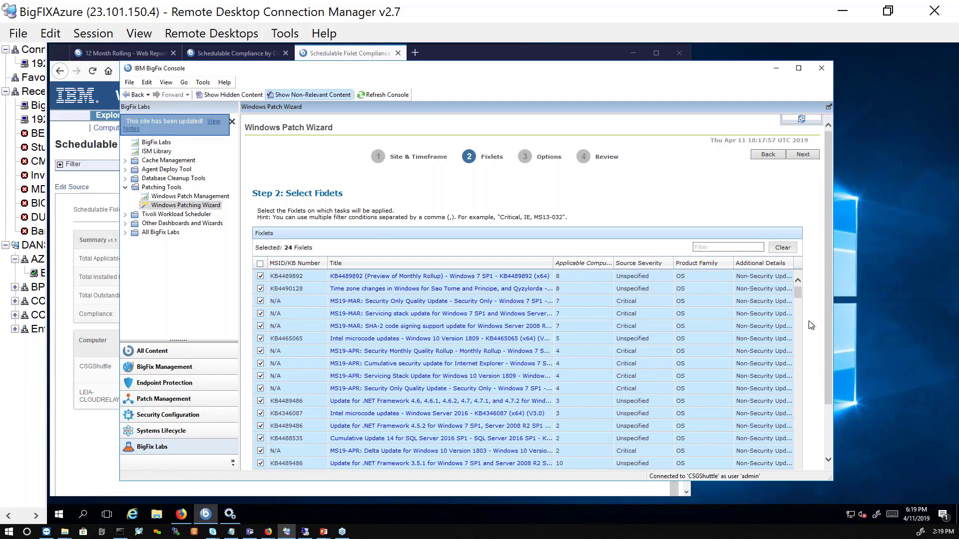
Filter the fixlet list by "critical"
left_click(715, 250)
type("critical")
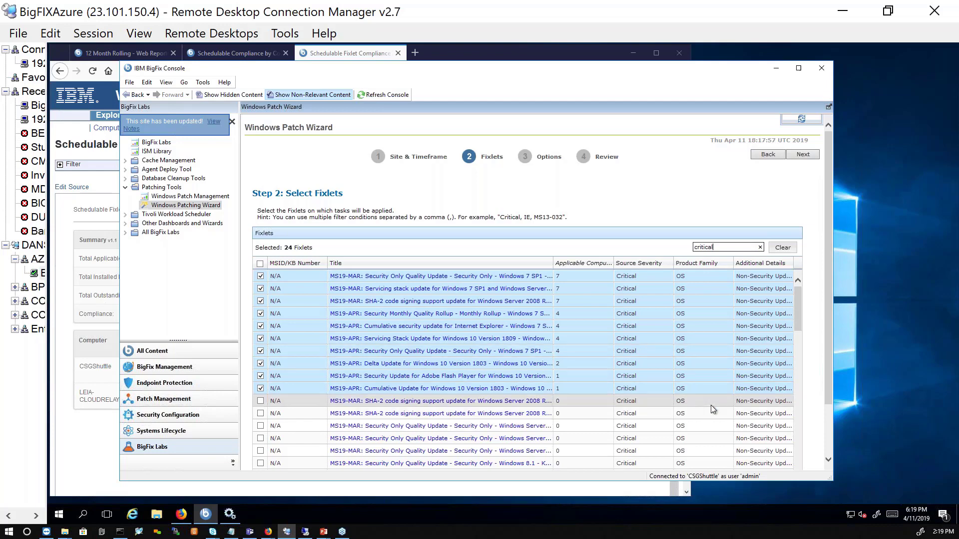
Continue to the wizard's options, save content to the Patching windows custom site, and turn off copying fixlets to the custom site
left_click(803, 154)
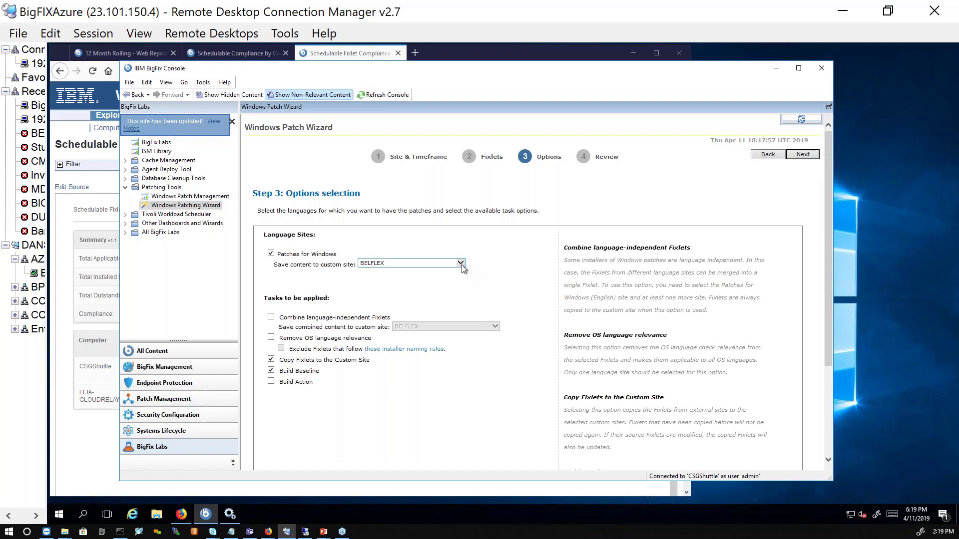
left_click(460, 264)
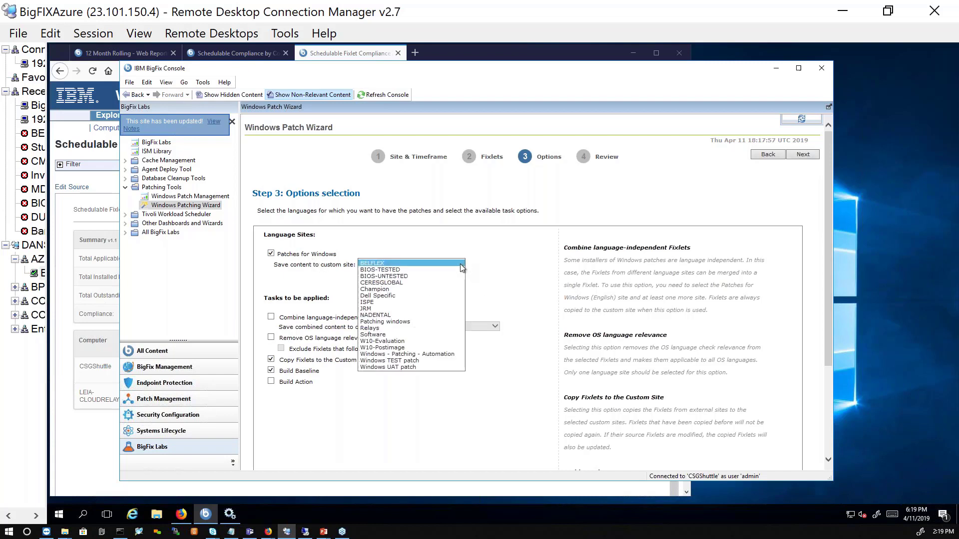
left_click(384, 323)
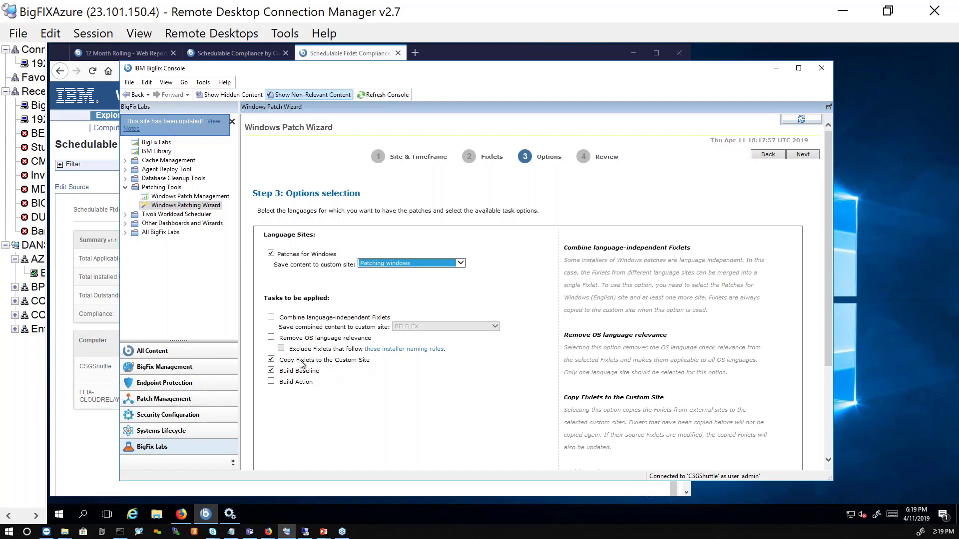
left_click(272, 360)
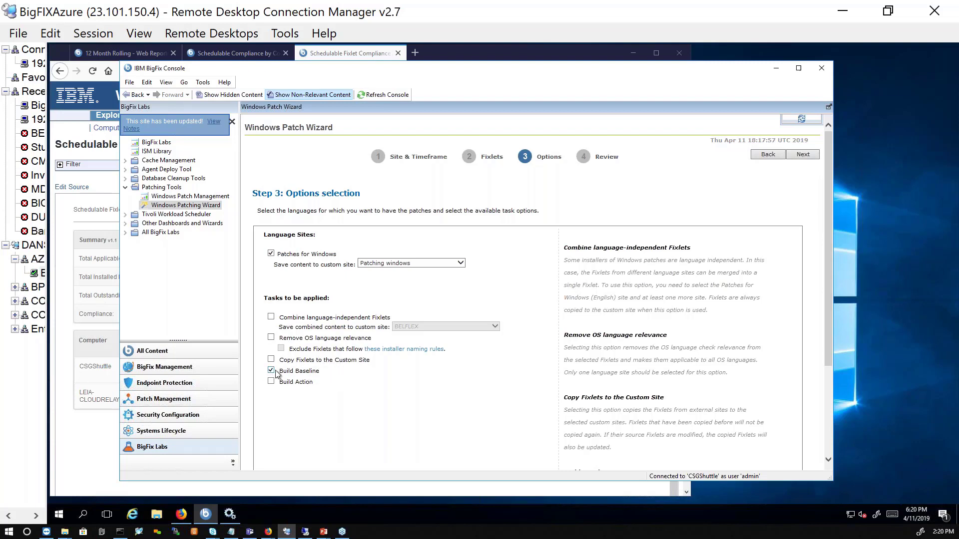
Review the selected fixlets and the tasks to apply, and run the wizard to build the baseline
left_click(802, 155)
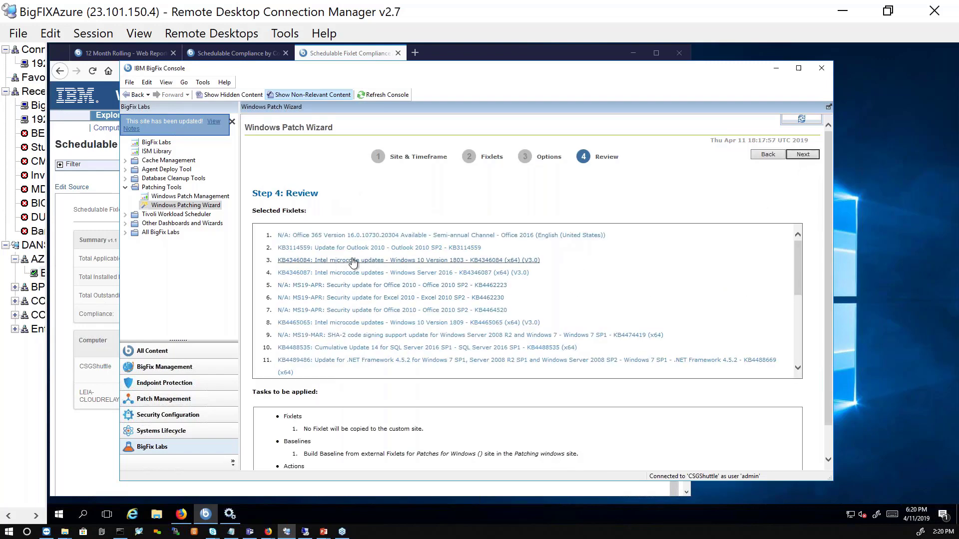
scroll(359, 279, "down", 3)
scroll(439, 431, "down", 1)
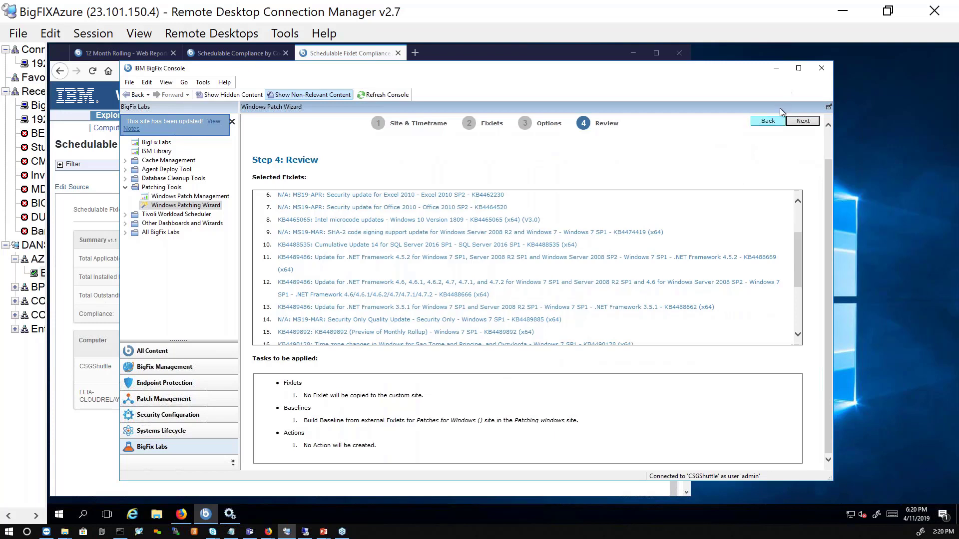
left_click(803, 121)
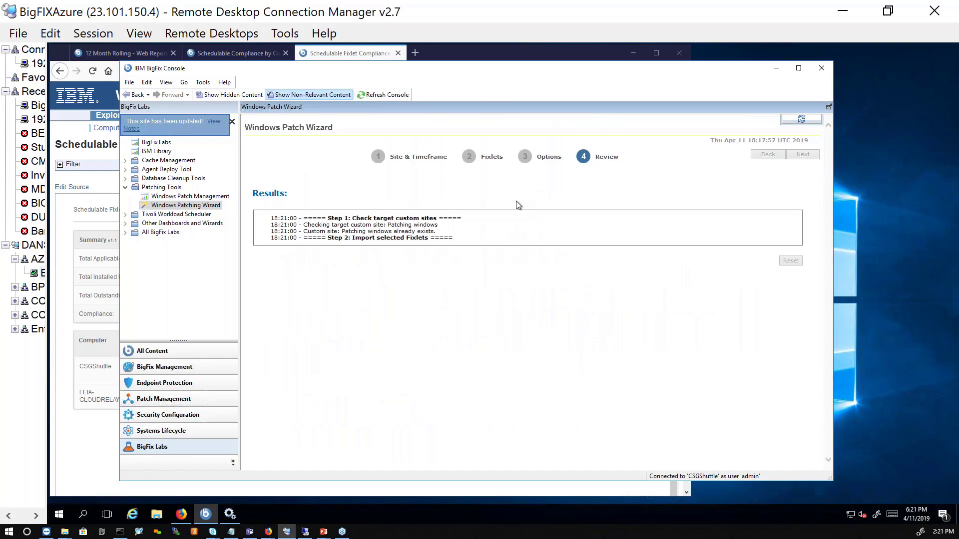
Open the 2019 April, March Windows Patches baseline in the Patching windows site and review its components
left_click(199, 352)
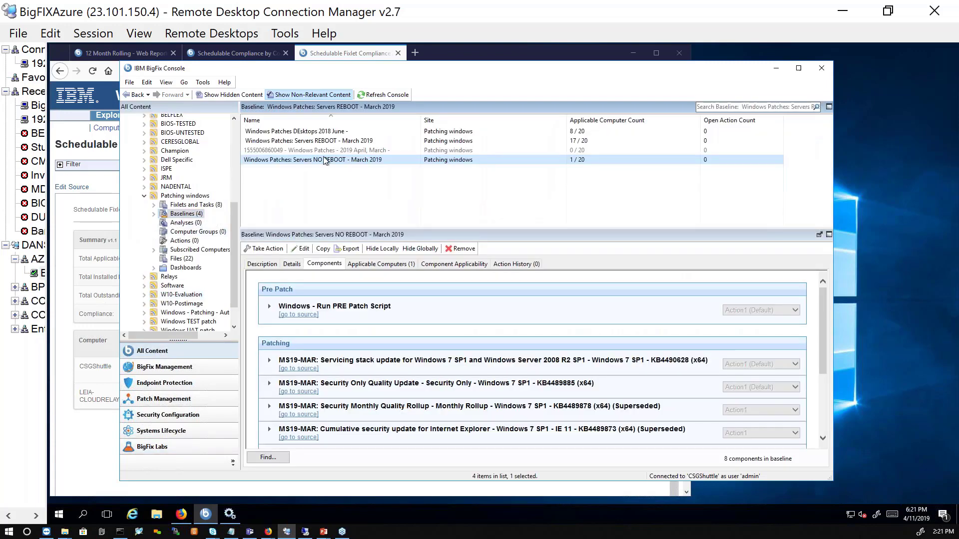
left_click(302, 152)
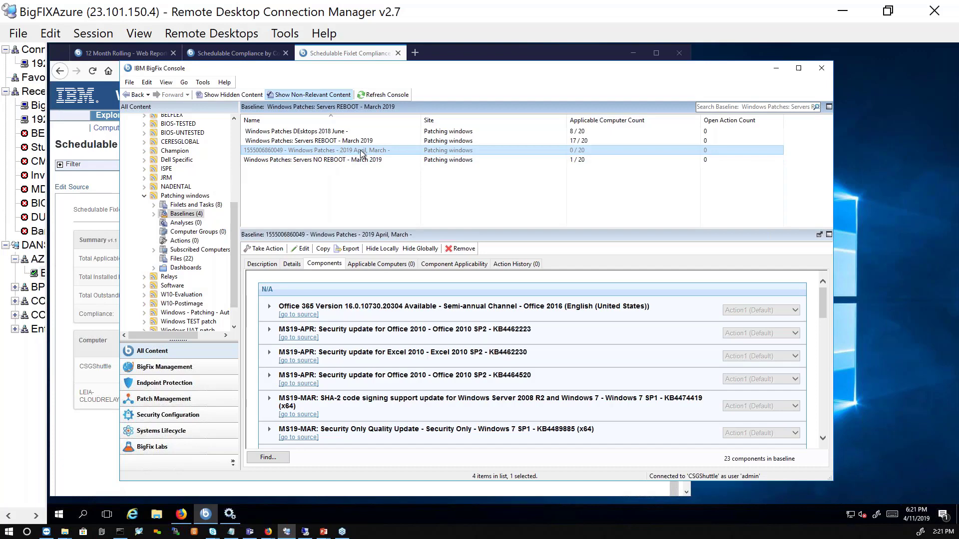
scroll(418, 365, "down", 15)
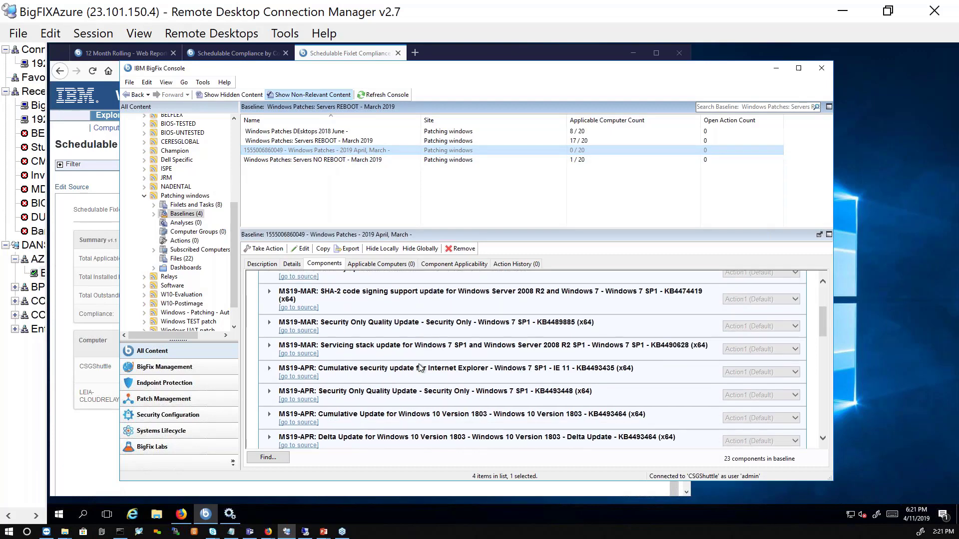
scroll(420, 368, "down", 10)
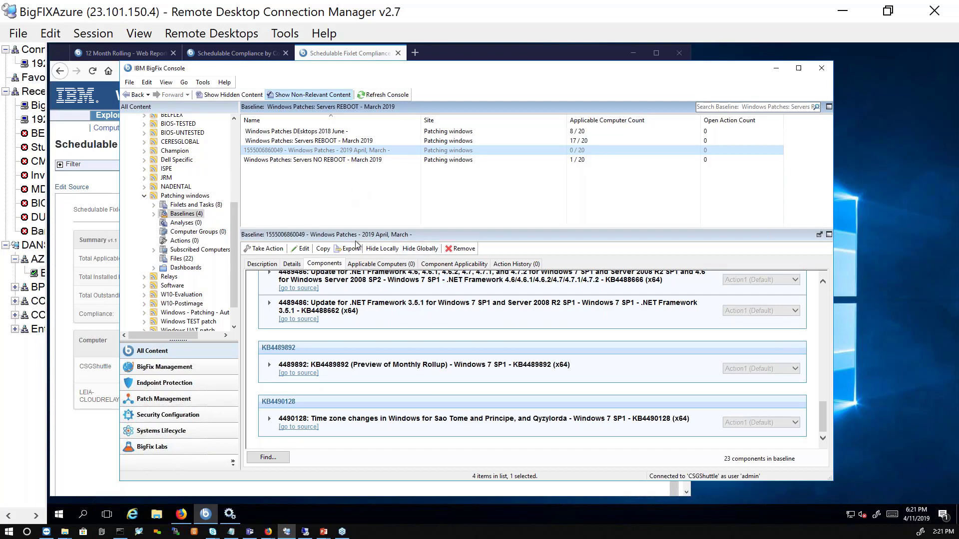
scroll(587, 349, "up", 15)
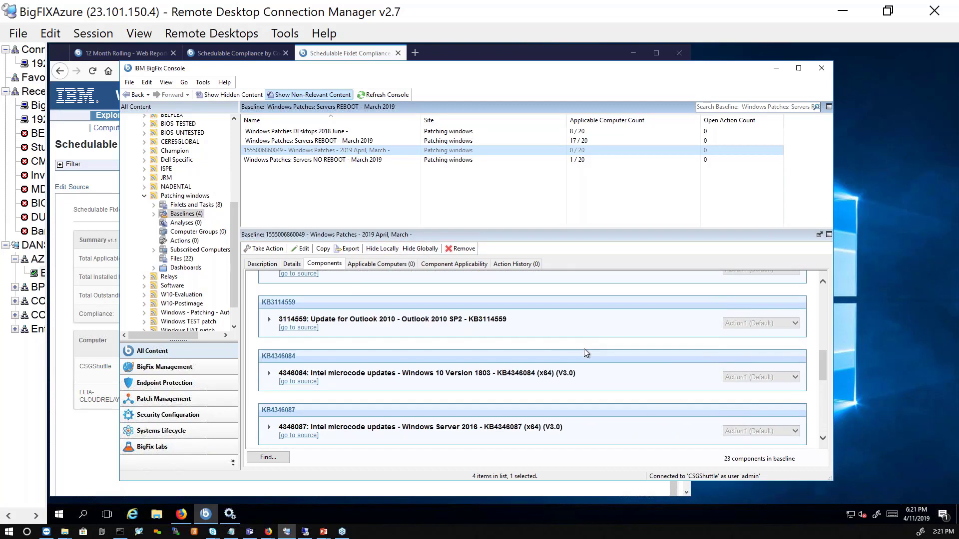
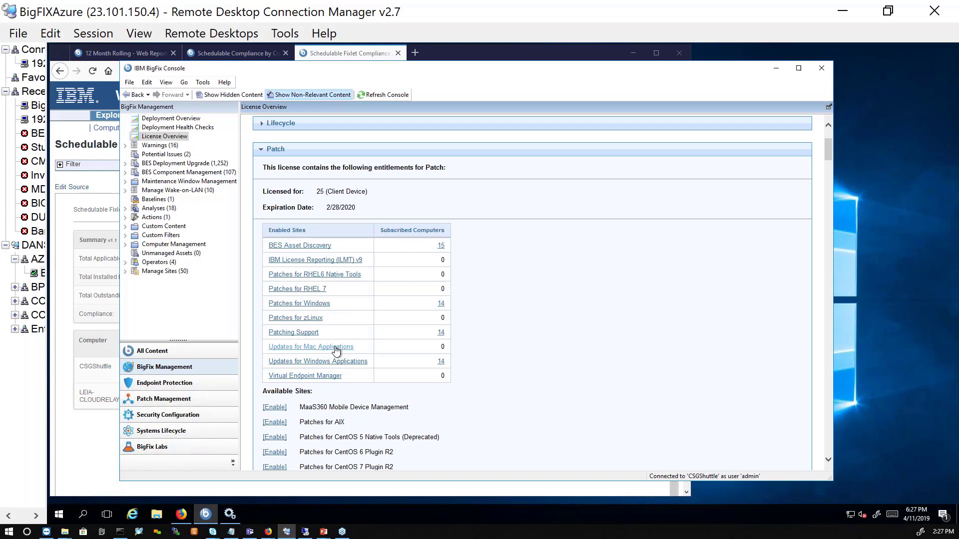
Examine the available patch sites listed under the Patch entitlement in the License Overview
scroll(336, 352, "down", 4)
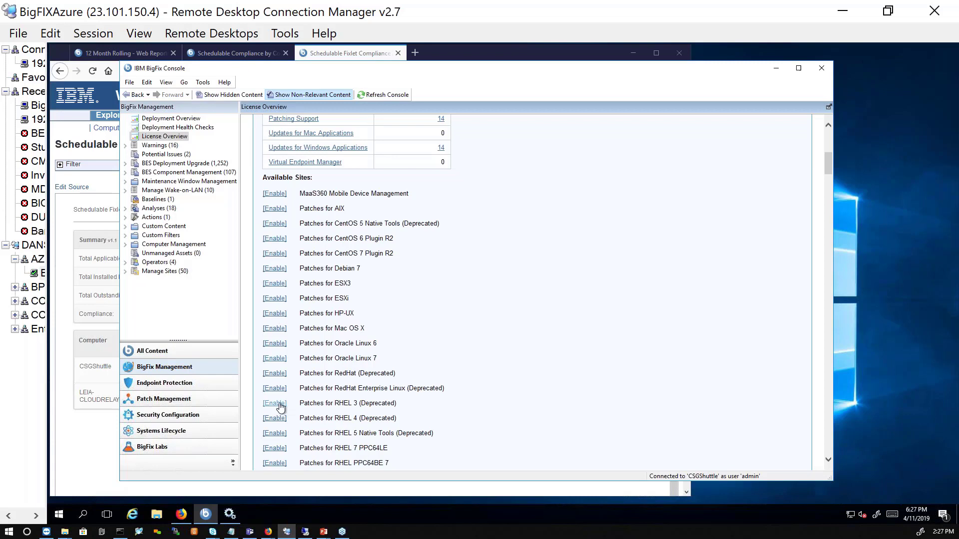
scroll(281, 407, "down", 1)
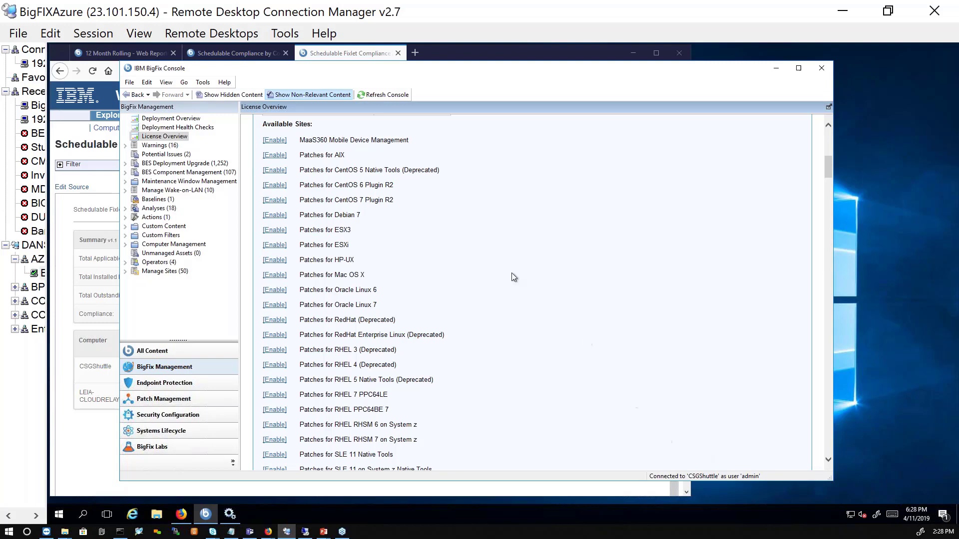
View Unmanaged Assets and the Fixlets and Tasks list in All Content, and collapse the Computer Groups branch
left_click(195, 350)
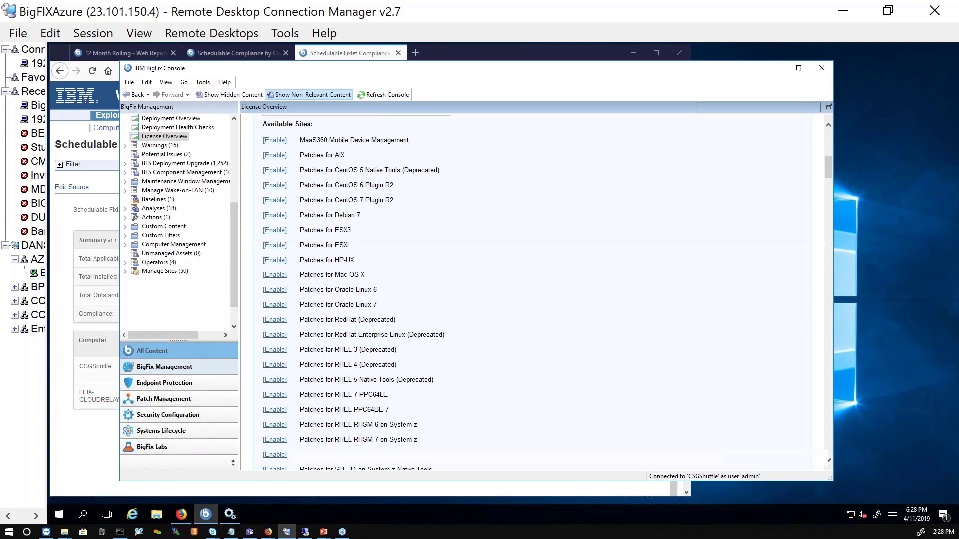
scroll(169, 173, "up", 5)
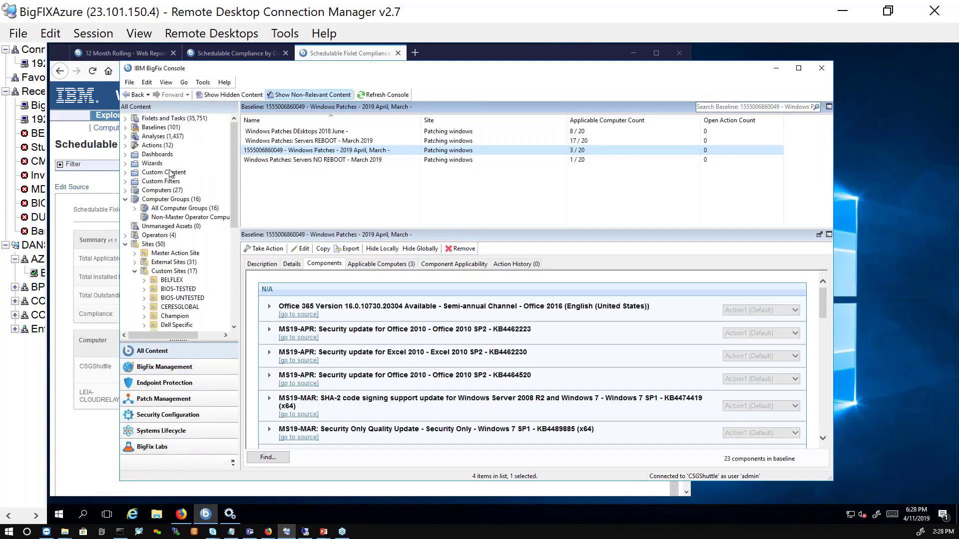
left_click(171, 227)
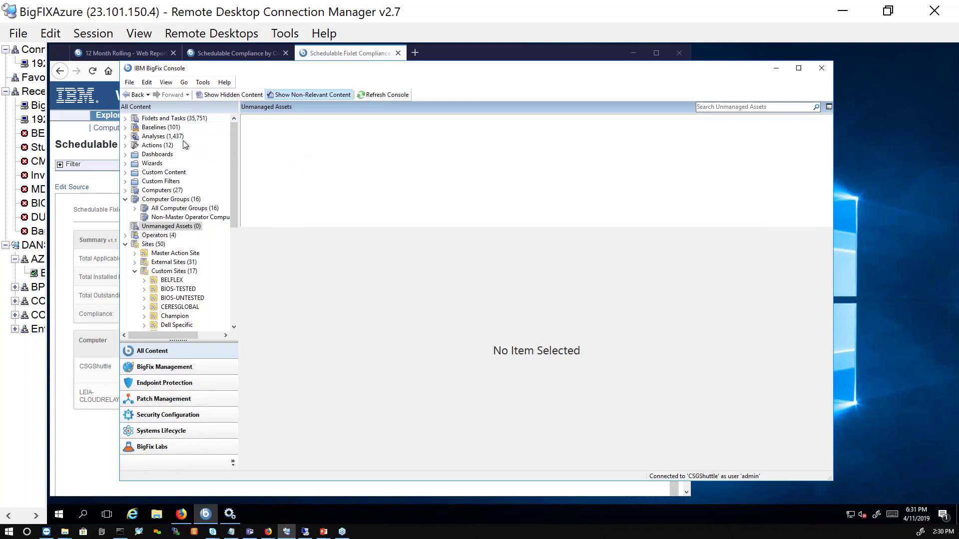
left_click(172, 119)
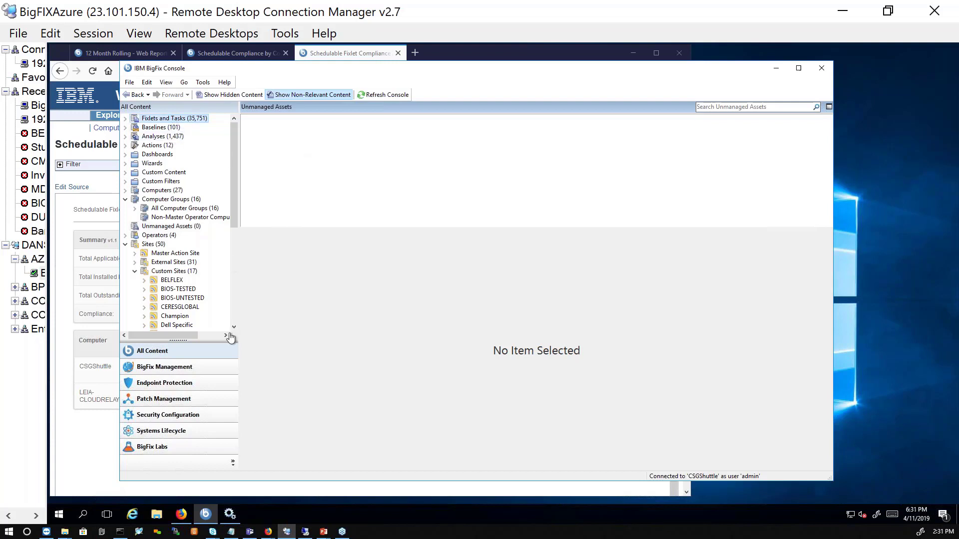
left_click(183, 370)
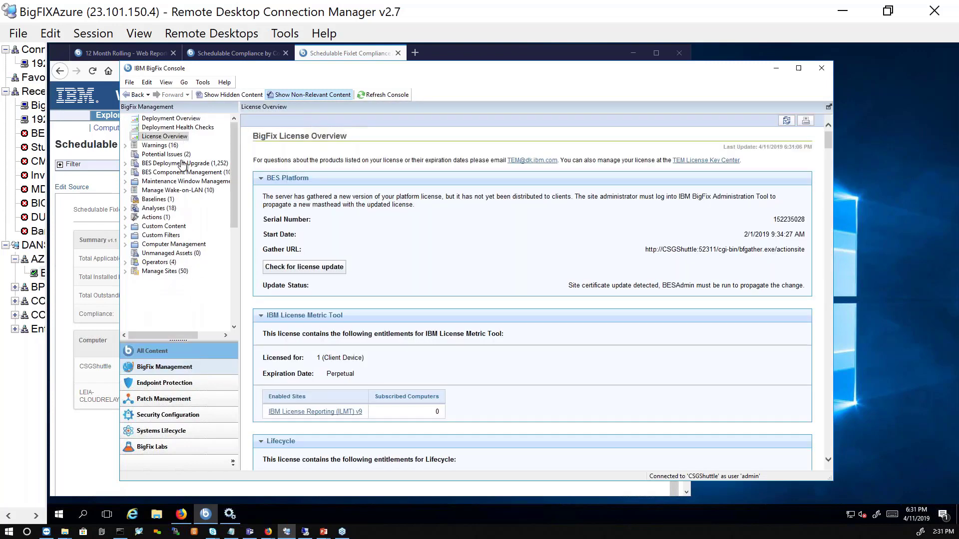
key("alt+Left")
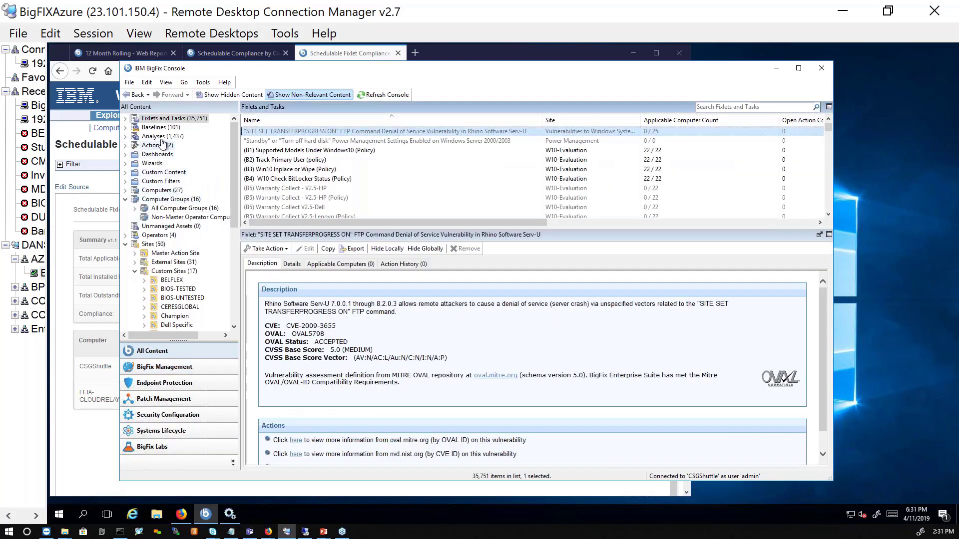
left_click(126, 199)
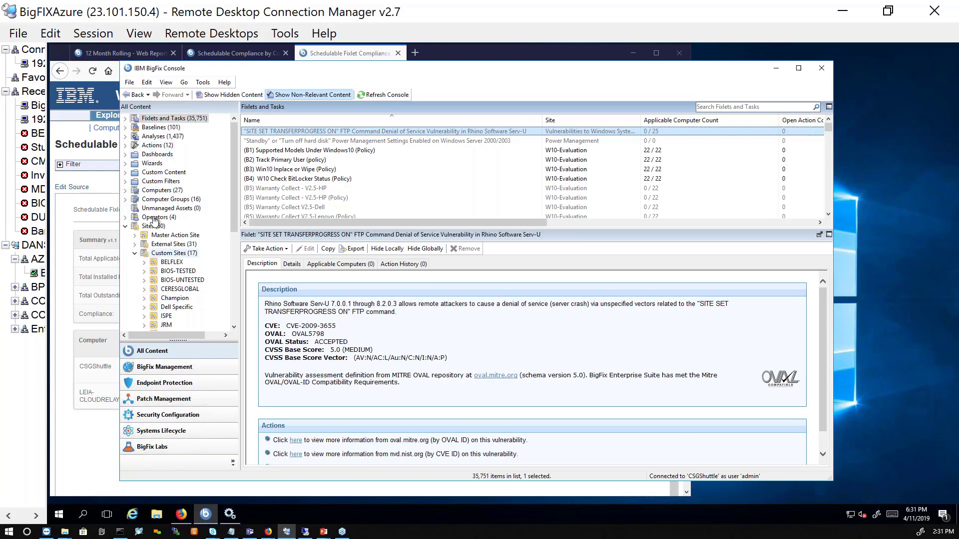
Look through the BES Component Management and BES Deployment Upgrade content, and view the fixlet for Client Deploy Tool version 9.5.10
left_click(164, 367)
left_click(165, 174)
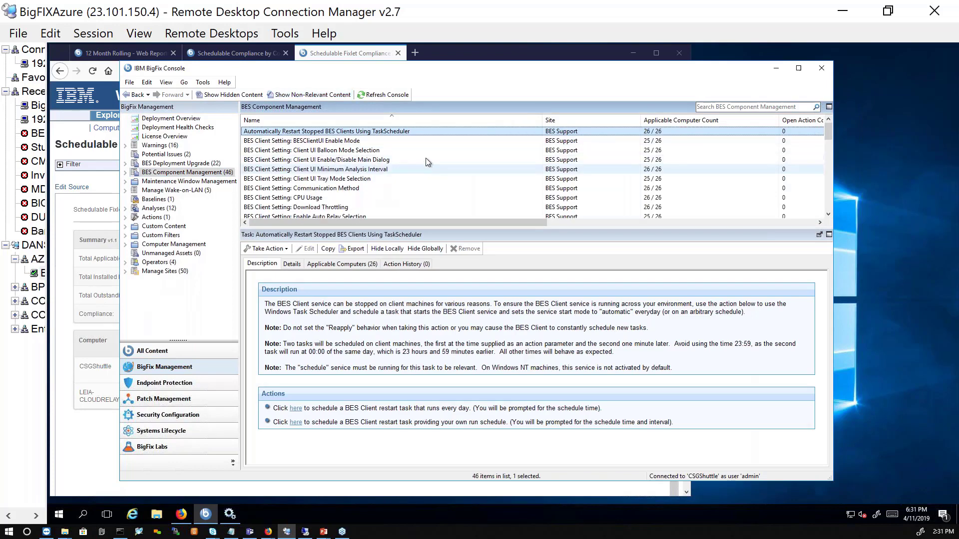
scroll(428, 160, "down", 7)
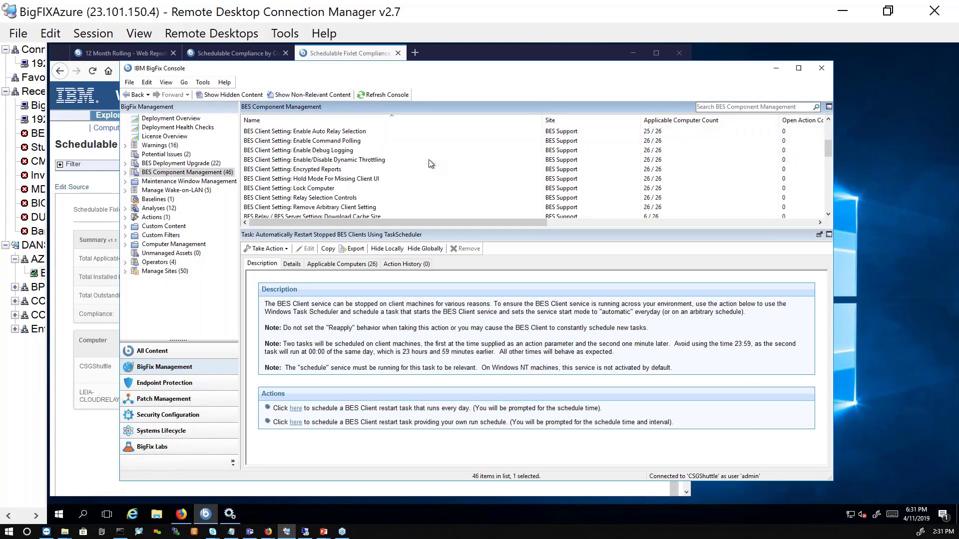
left_click(175, 163)
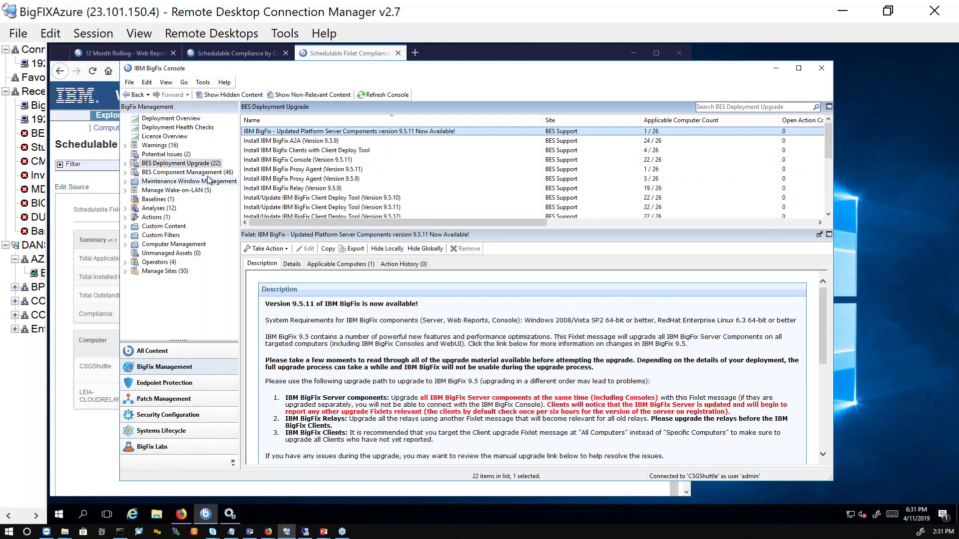
left_click(357, 198)
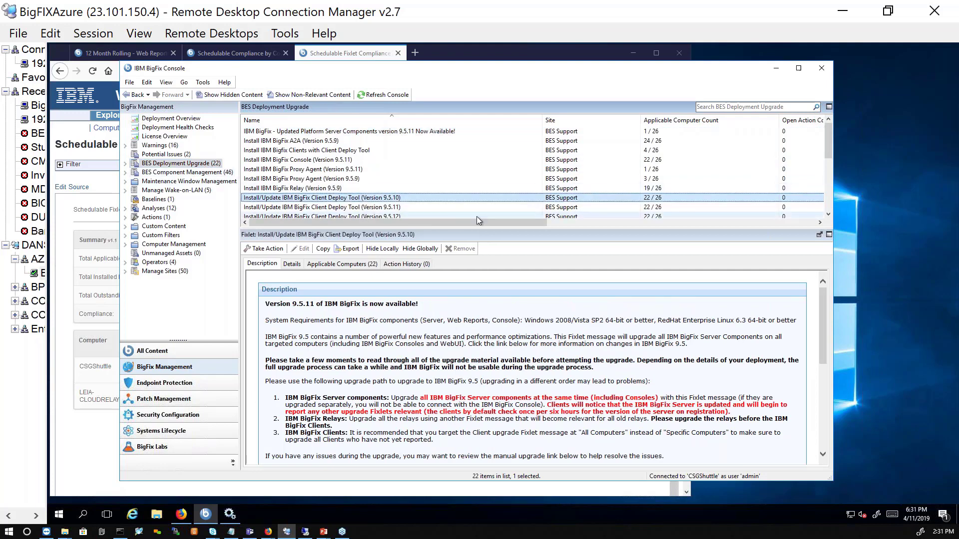
scroll(358, 184, "down", 1)
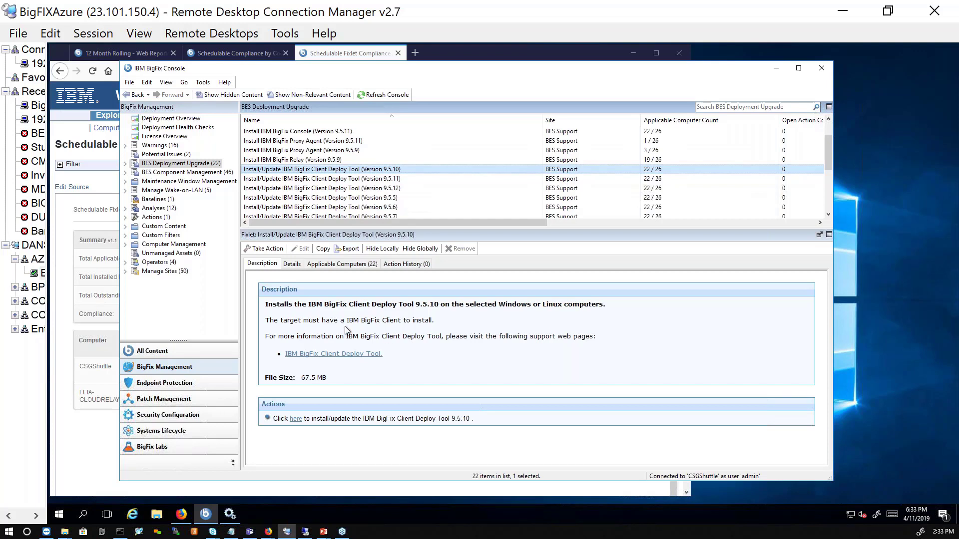
Browse the application vendors in Patch Management and show their Configuration and Recent Content fixlets
left_click(189, 352)
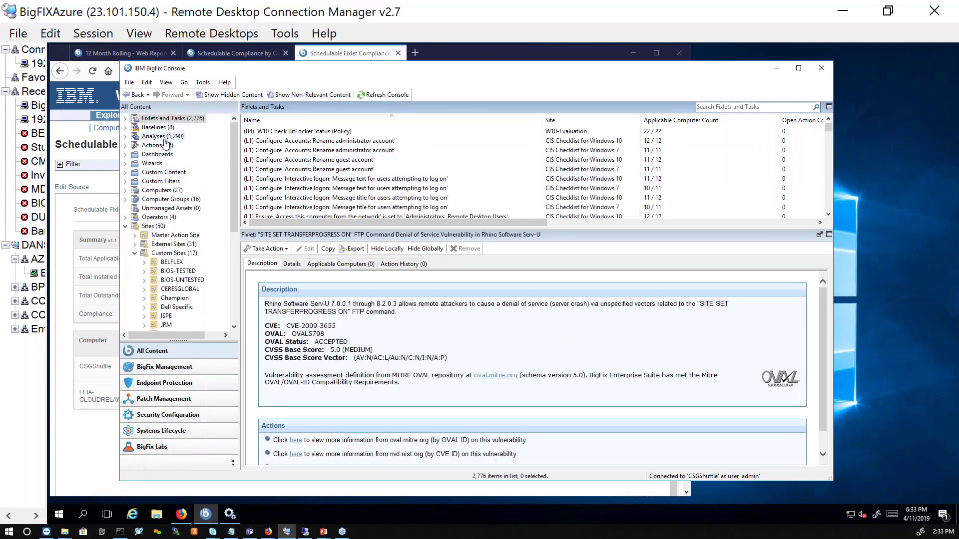
left_click(202, 405)
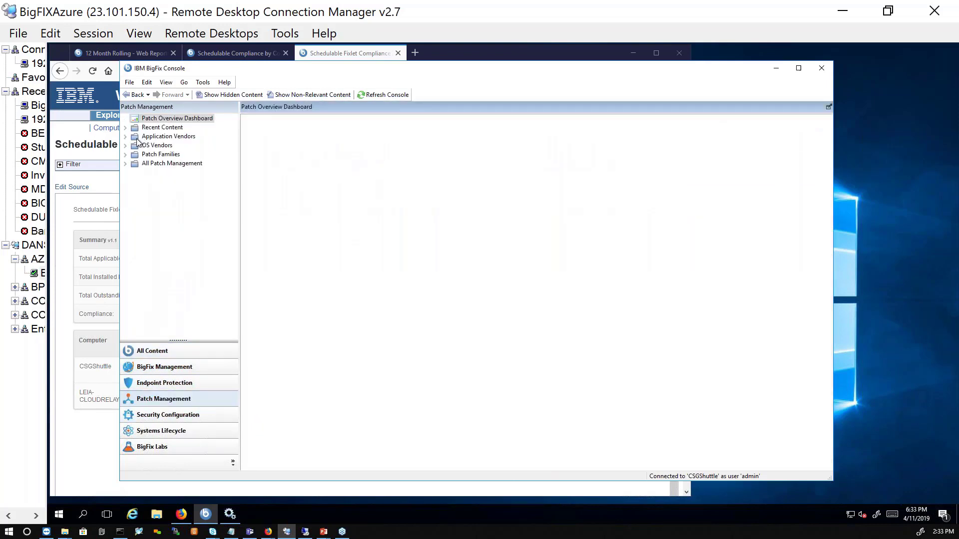
left_click(125, 137)
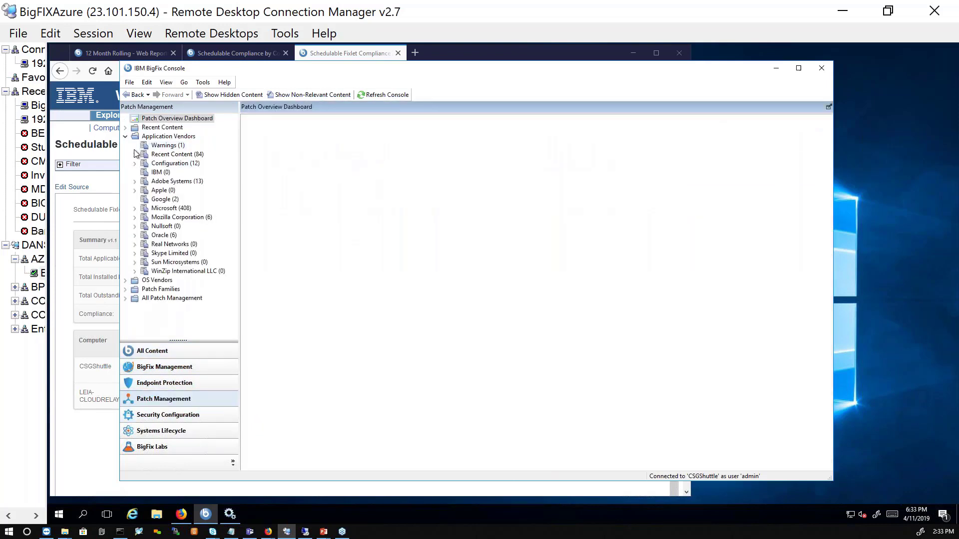
left_click(177, 164)
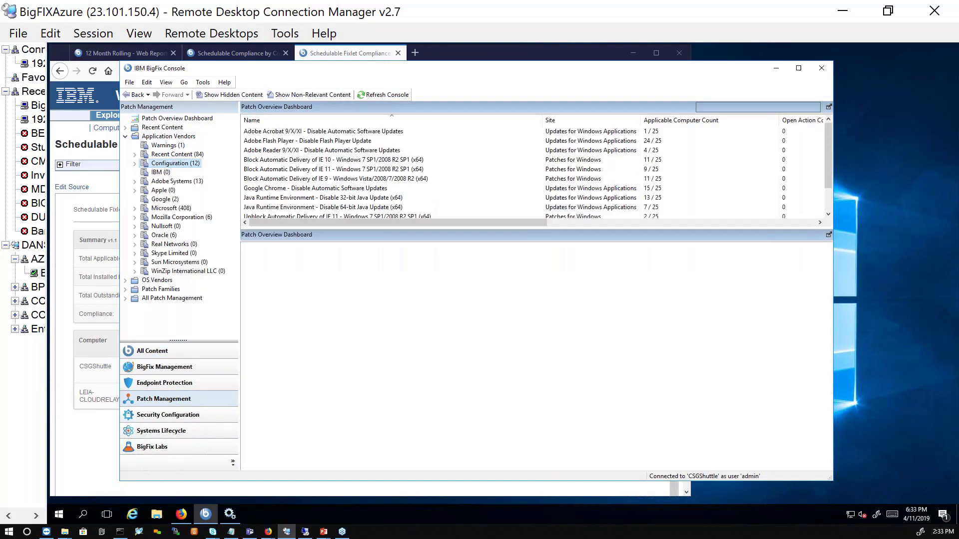
key("Up")
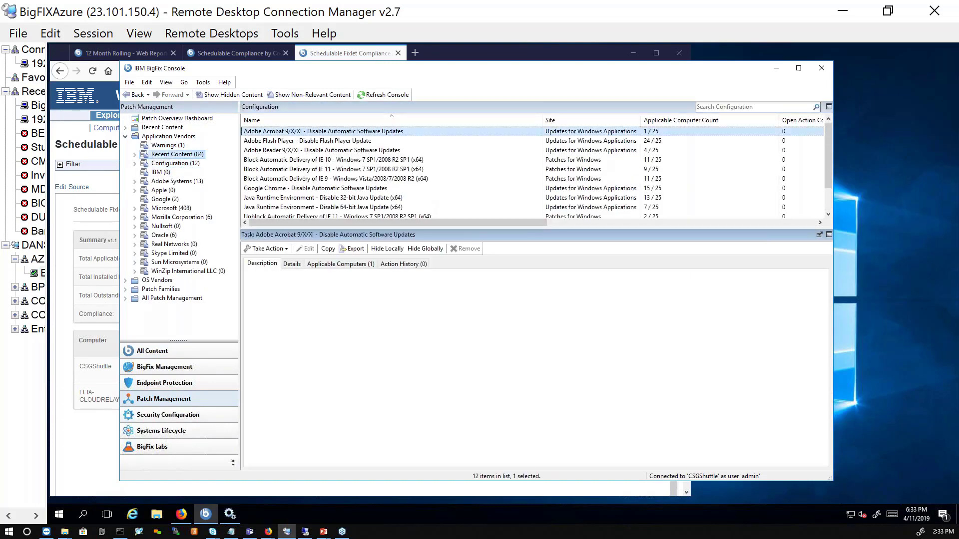
Initiate the deployment process for the Visio 2010 SP2 update KB3115314 to open its action settings
left_click(312, 151)
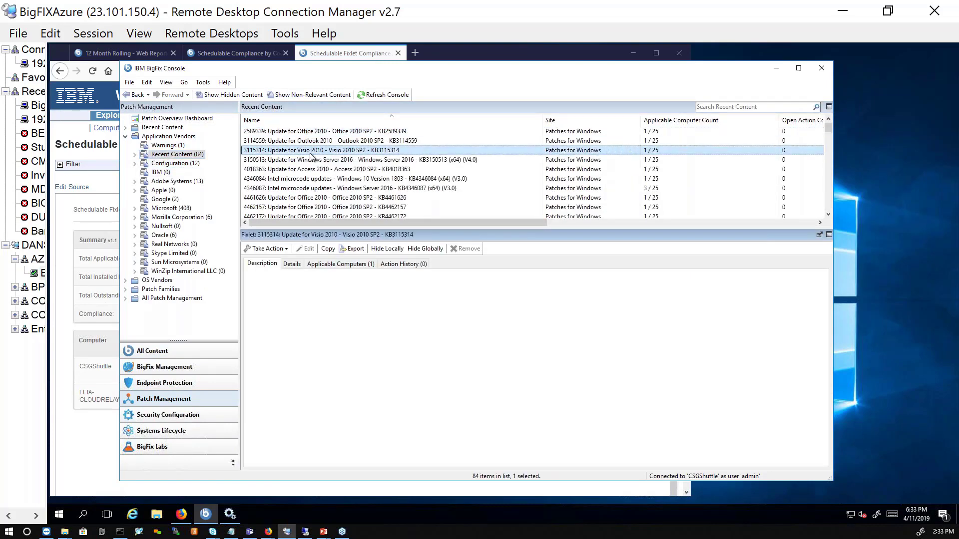
left_click(286, 251)
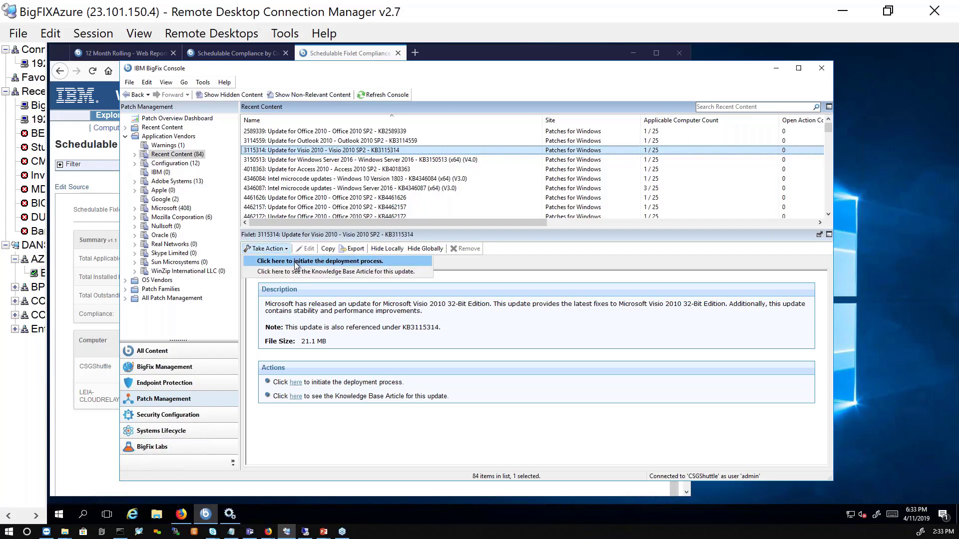
left_click(296, 262)
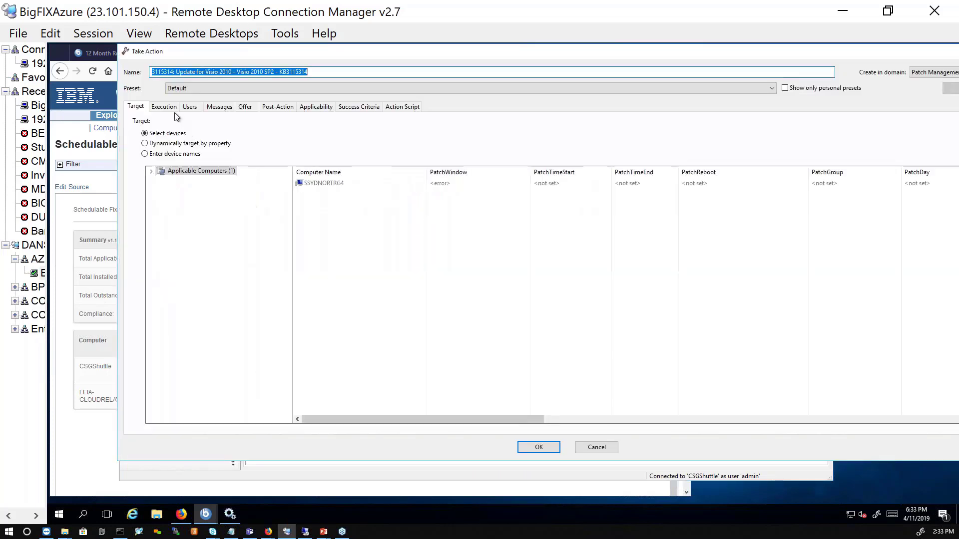
Set the action's execution constraints to start on 4/13/2019 and end on 4/14/2019
left_click(165, 107)
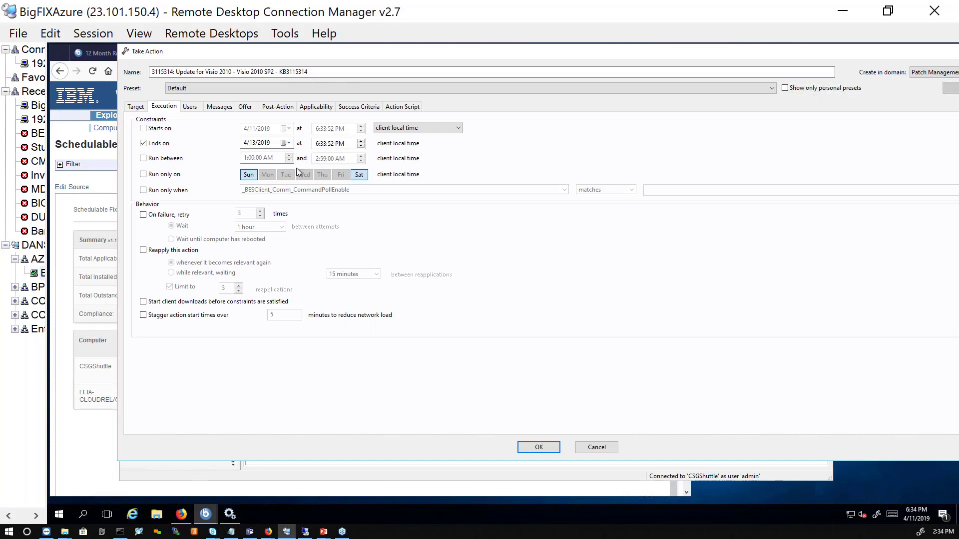
left_click(143, 130)
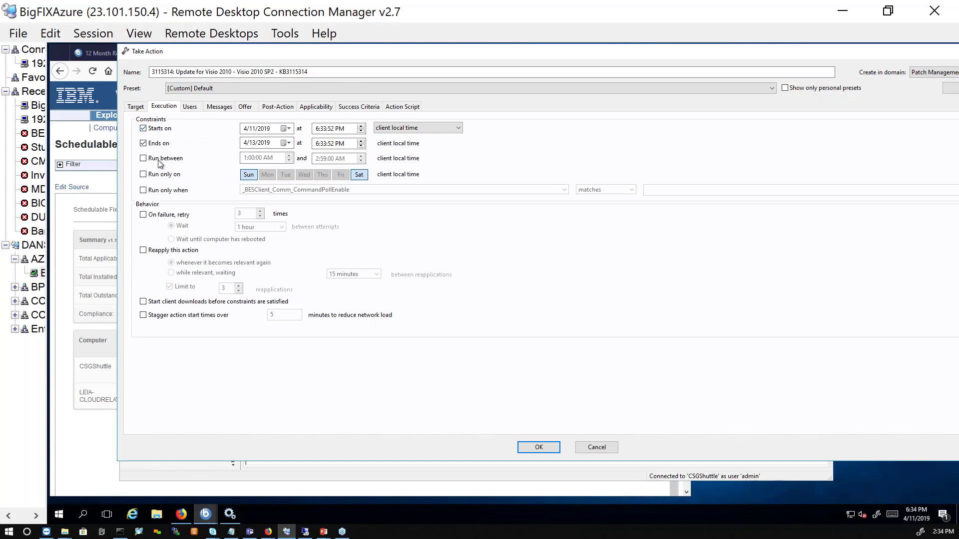
left_click(288, 129)
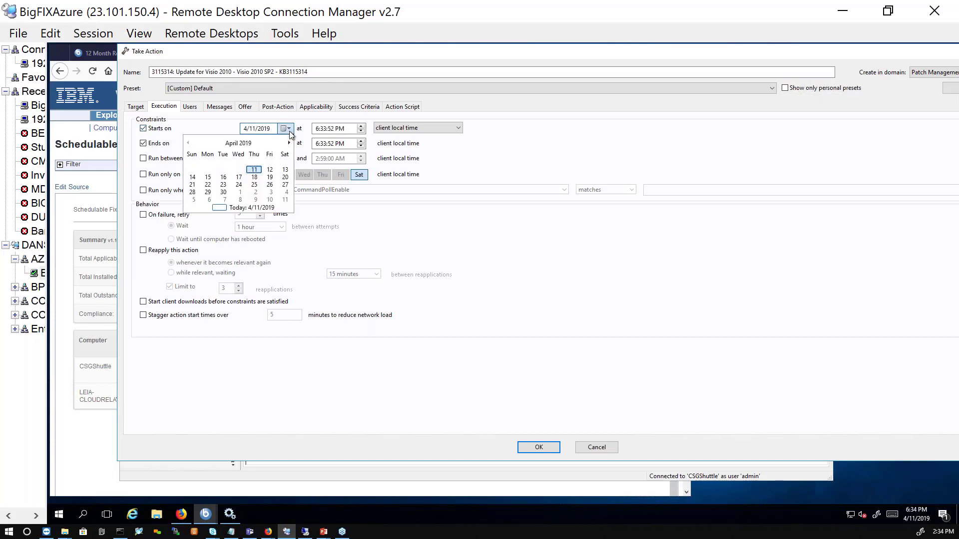
left_click(285, 171)
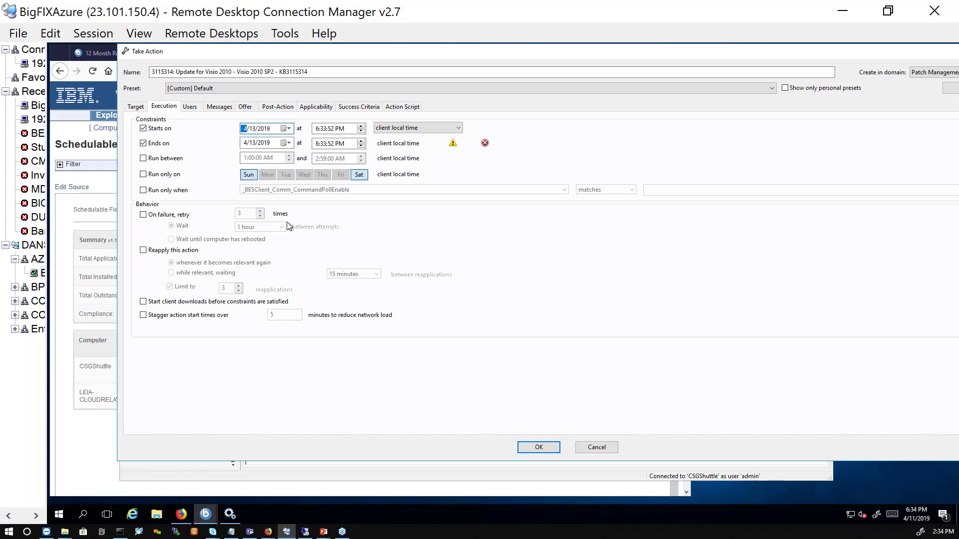
left_click(289, 142)
left_click(193, 191)
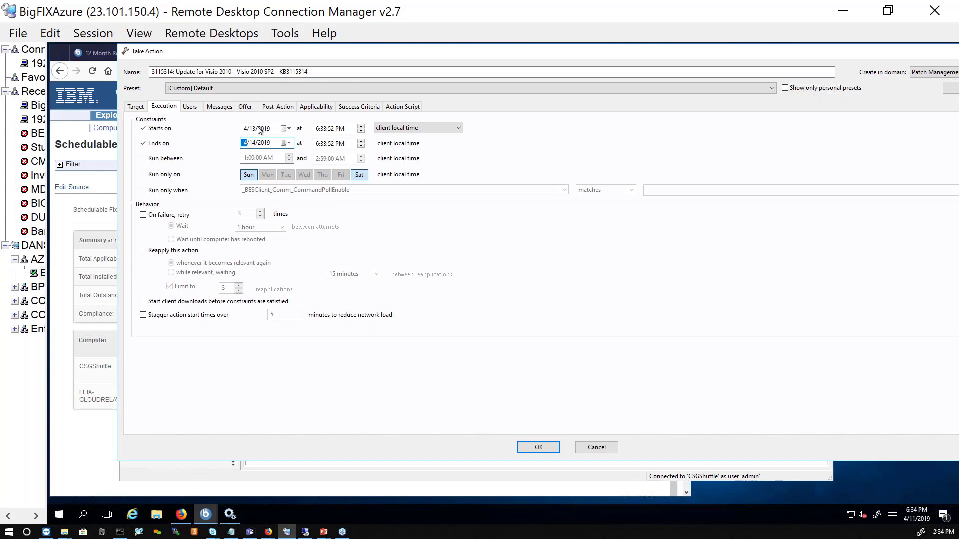
Enable starting client downloads before constraints are satisfied, stagger the downloads over 120 minutes, and cancel the action
left_click(143, 303)
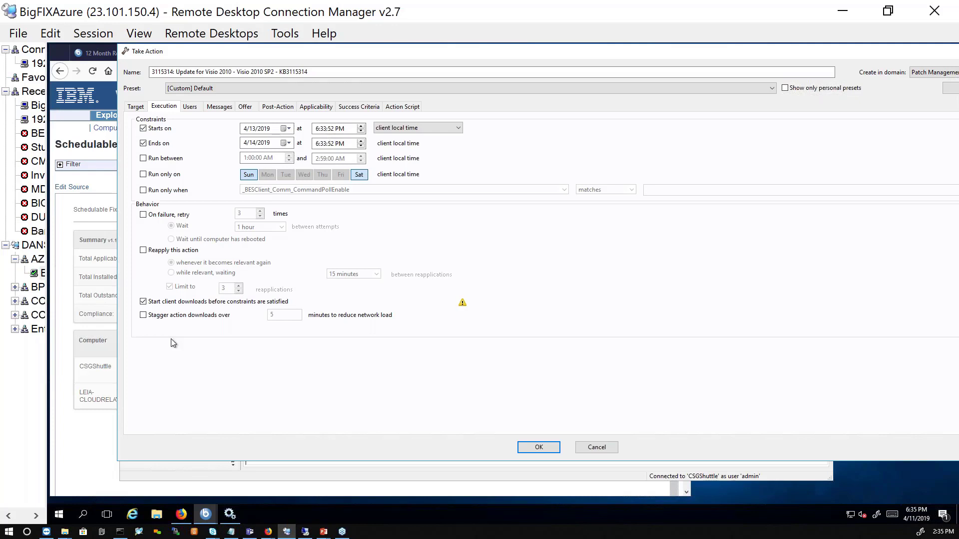
left_click(144, 315)
double_click(279, 315)
type("120")
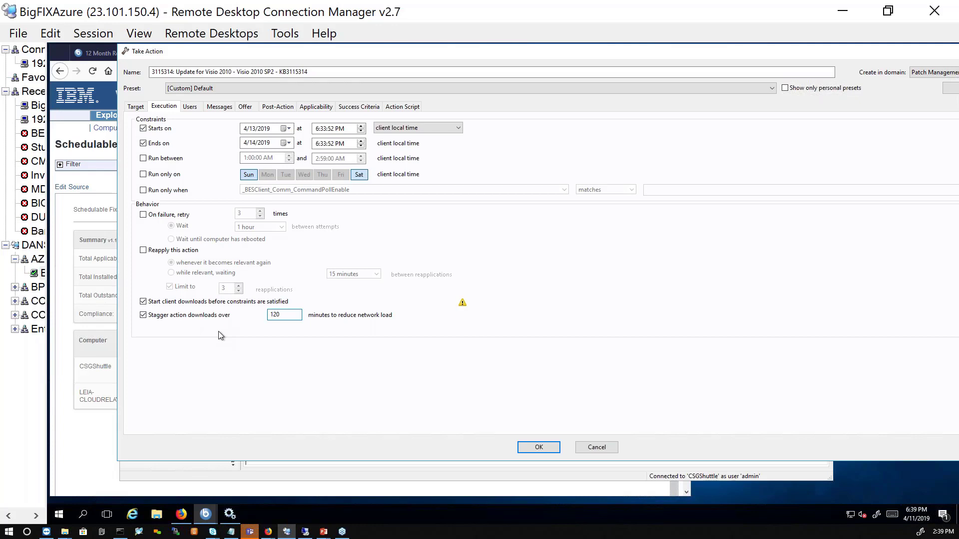
left_click(596, 446)
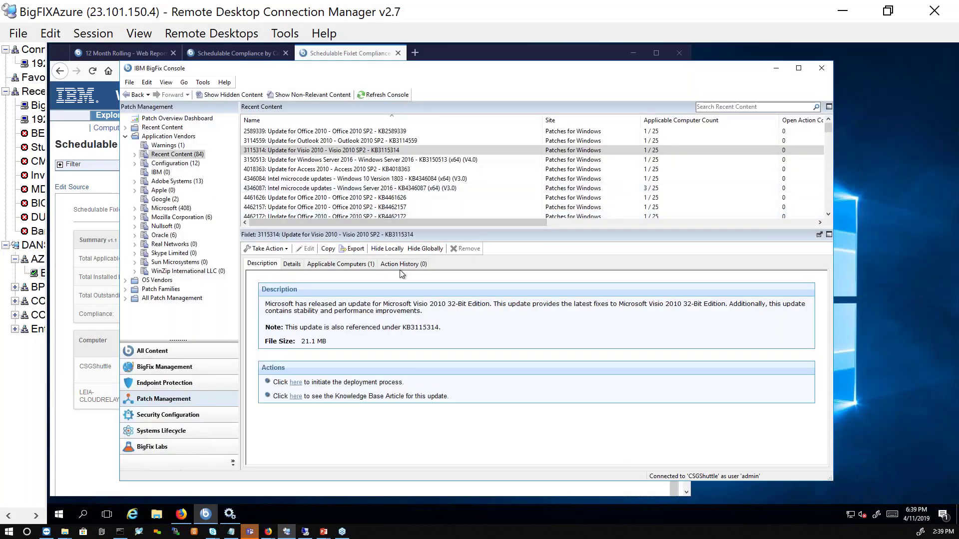
Highlight the Visio update's file size, and view the details of the "Patch Reboot - dynamic after 5 minutes" fixlet in the Patching windows site
left_click_drag(302, 344, 328, 344)
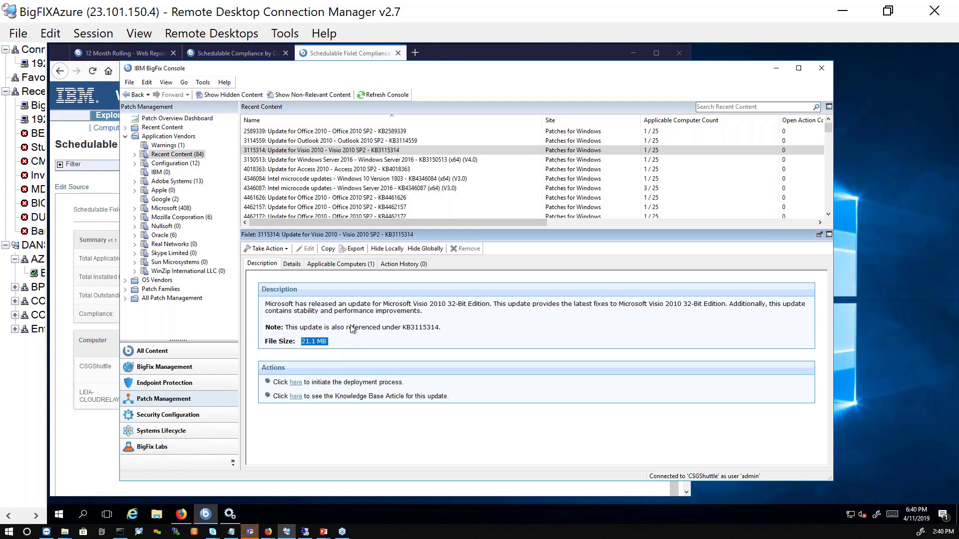
left_click(152, 351)
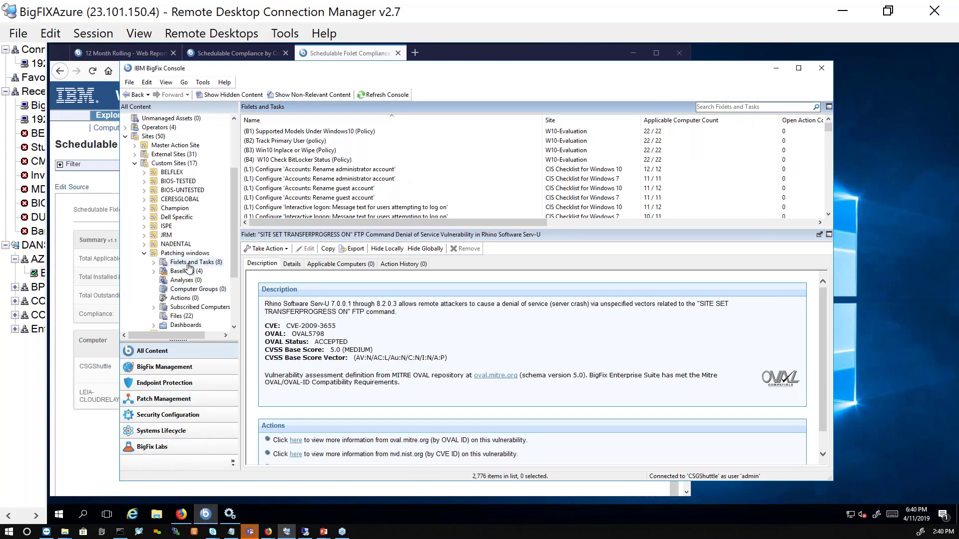
left_click(190, 263)
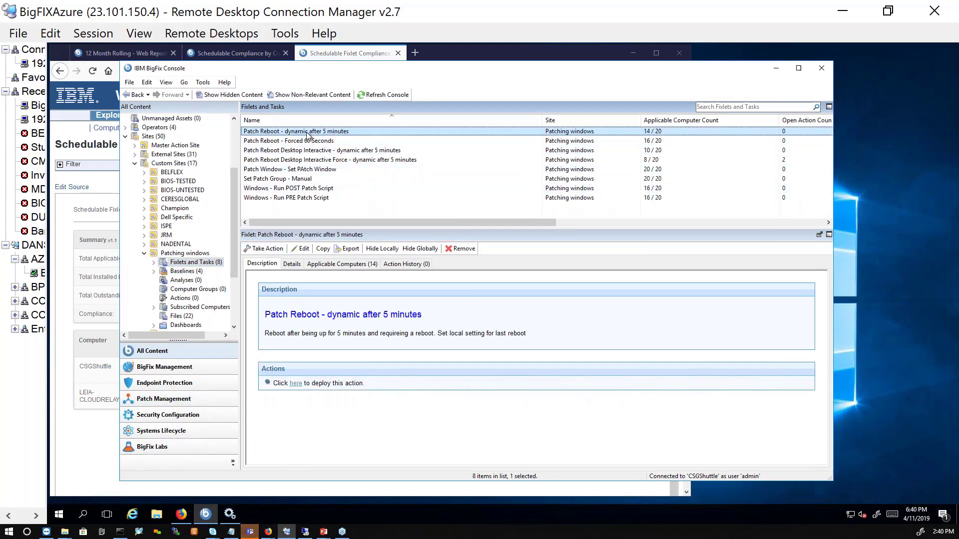
left_click(294, 268)
scroll(388, 367, "down", 5)
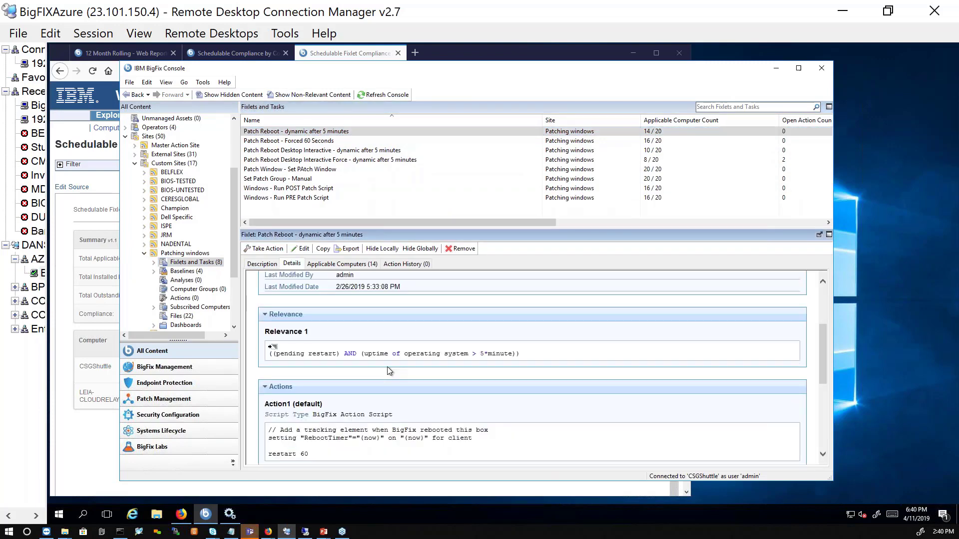
scroll(387, 366, "up", 2, "ctrl")
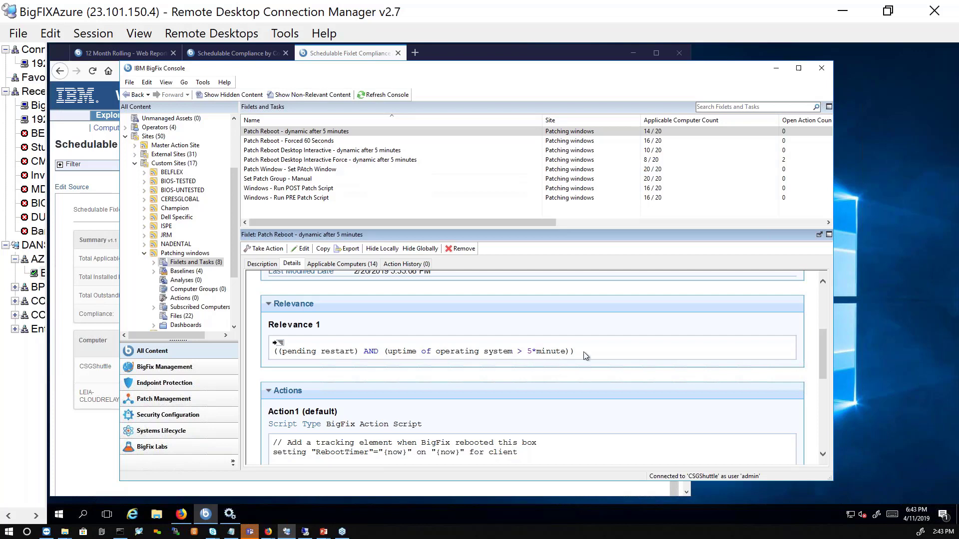
Highlight the reboot fixlet's pending-restart relevance expression and the RebootTimer setting line in its action script
left_click_drag(586, 355, 274, 352)
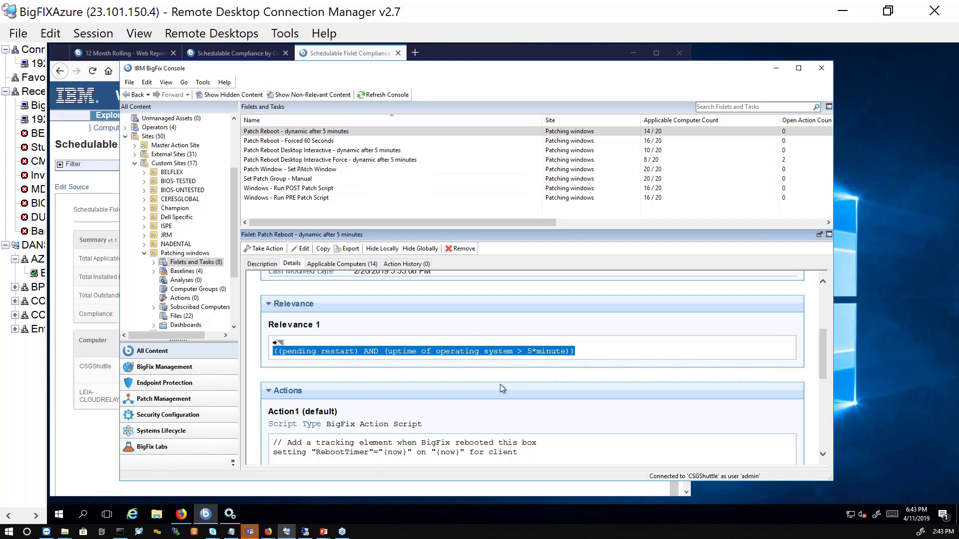
left_click(520, 457)
left_click_drag(359, 457, 271, 456)
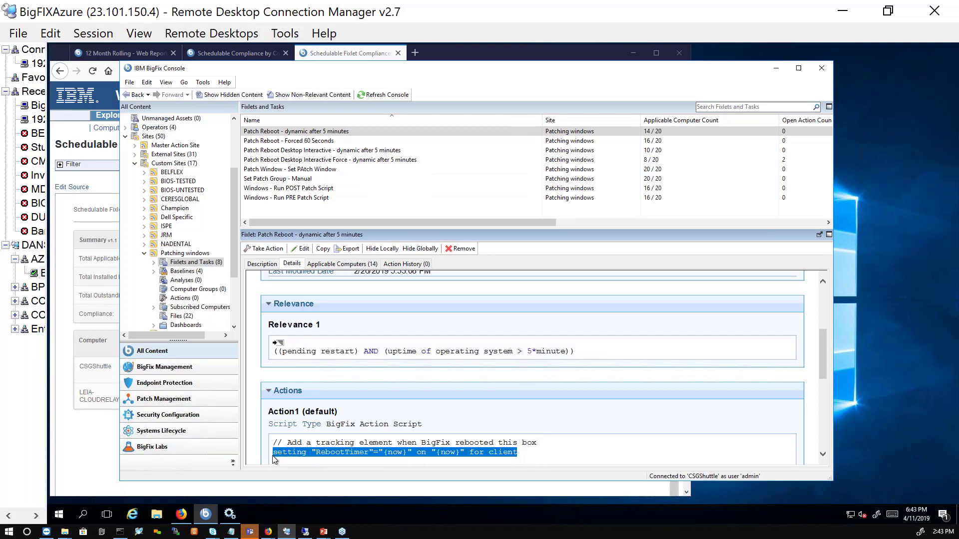
left_click(541, 461)
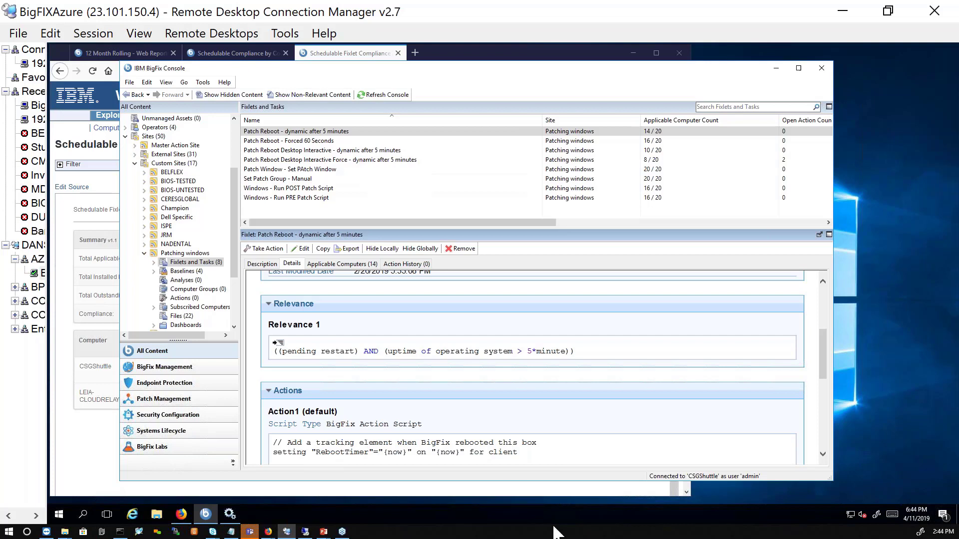
left_click_drag(527, 452, 274, 459)
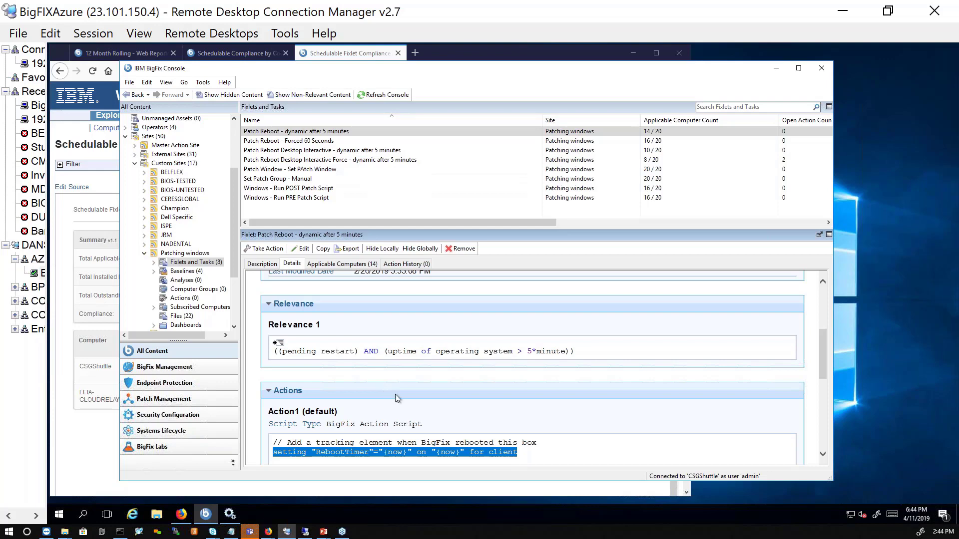
scroll(549, 310, "down", 2)
scroll(498, 369, "up", 3)
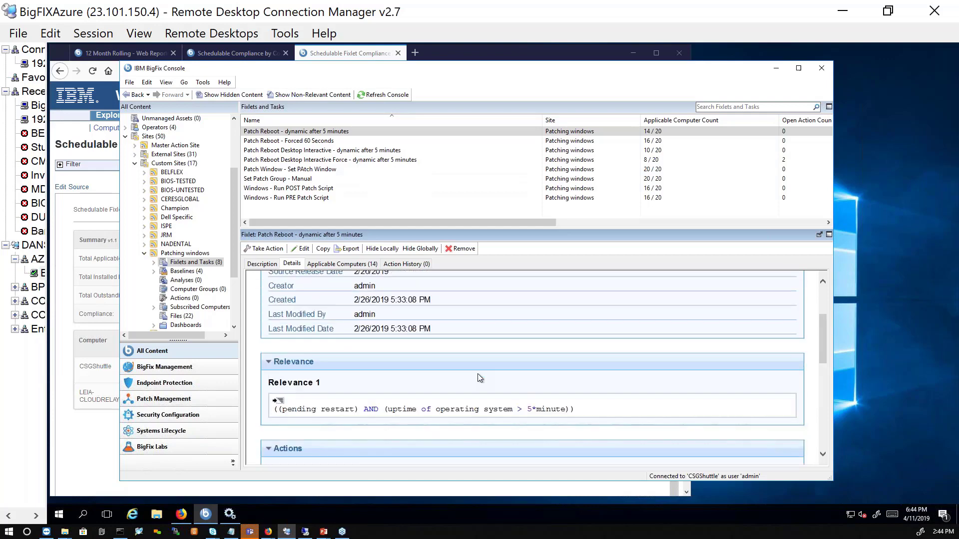
Switch to the running PowerPoint slide show and go back to the Patch: Change Management slide
left_click(323, 532)
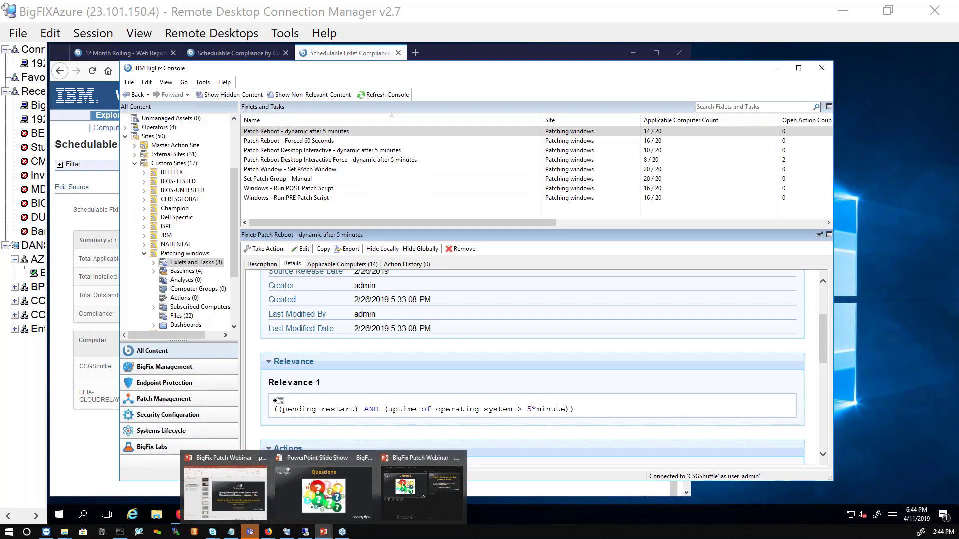
left_click(308, 495)
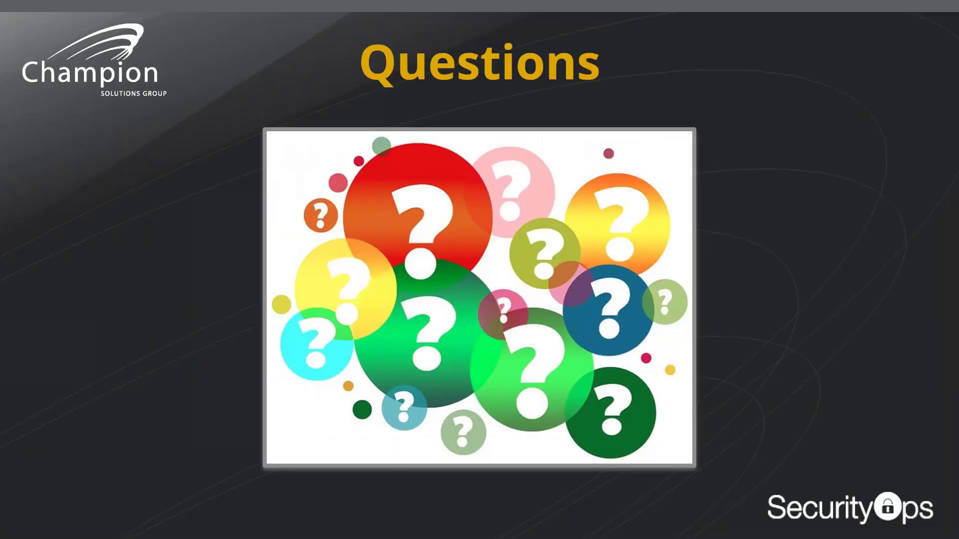
key("Right")
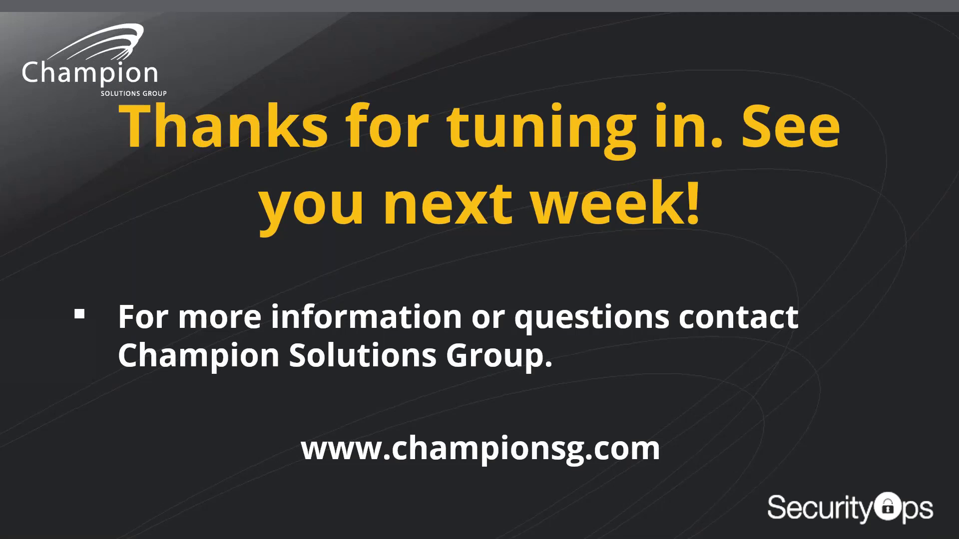
key("Left")
key("Left")
key("Left")
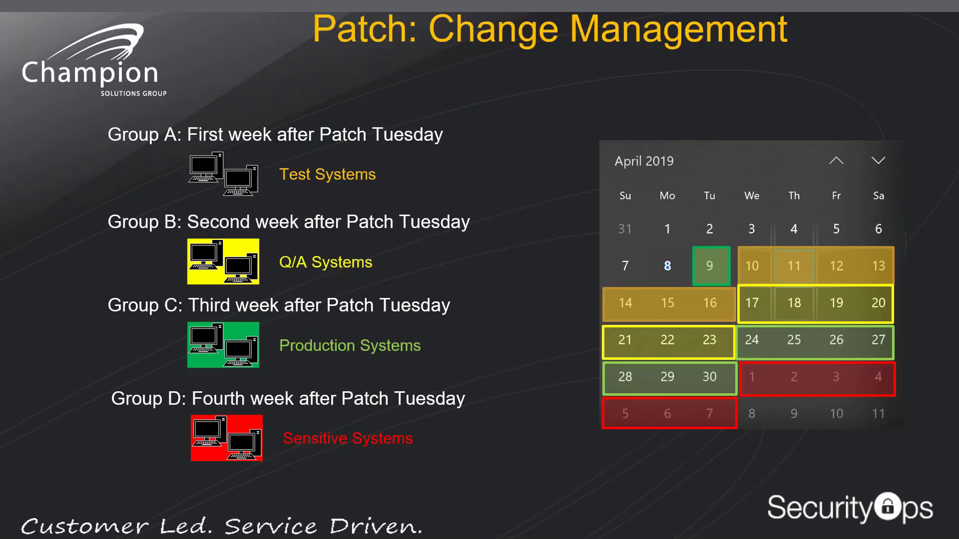